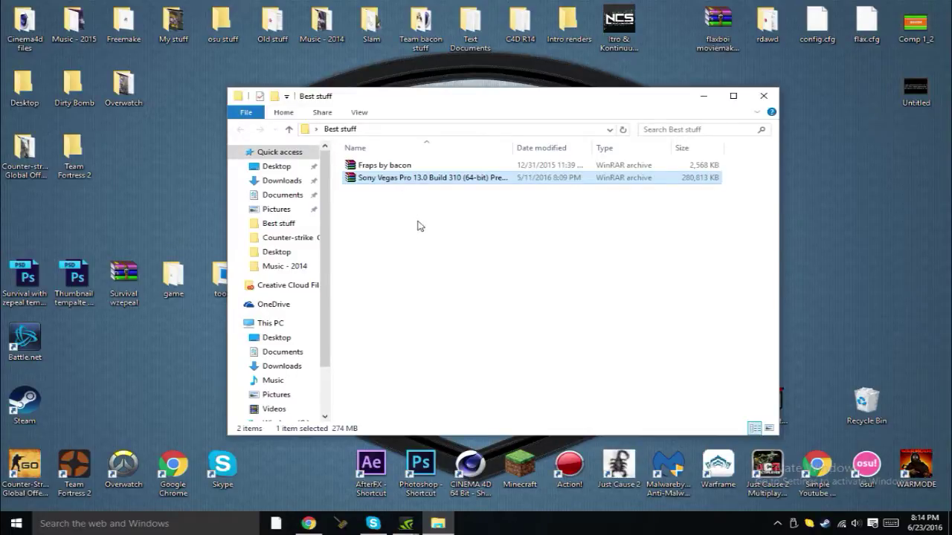
# View the WinRAR download page in Chrome and return to the desktop.
pyautogui.click(705, 96)
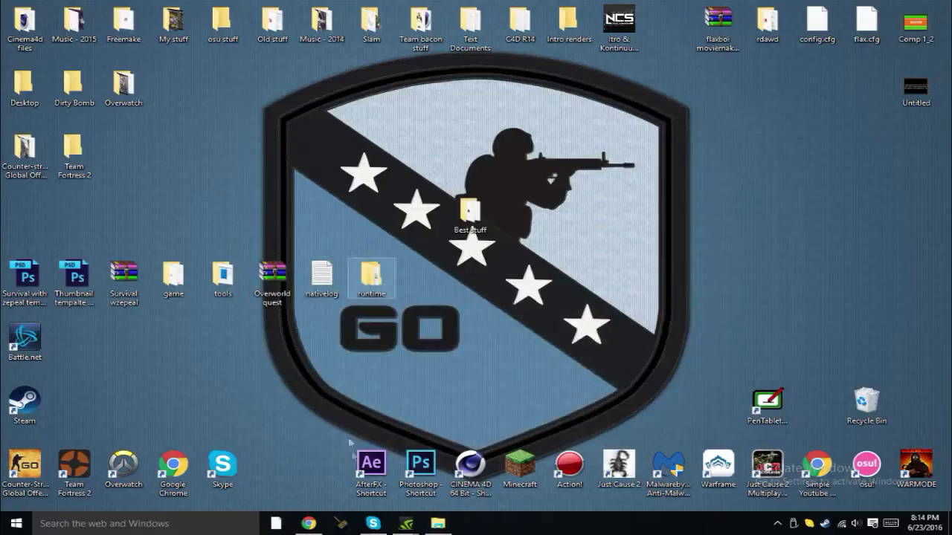
pyautogui.click(308, 523)
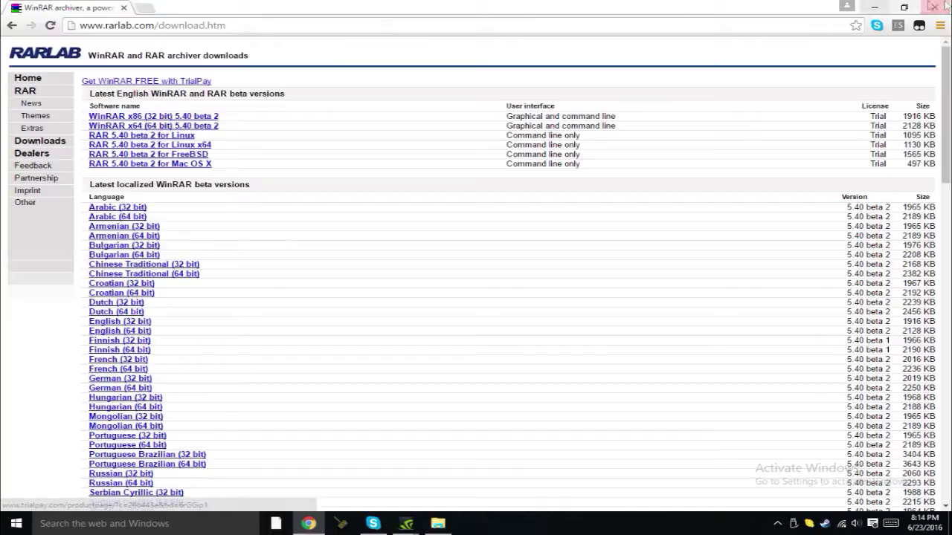
pyautogui.click(874, 7)
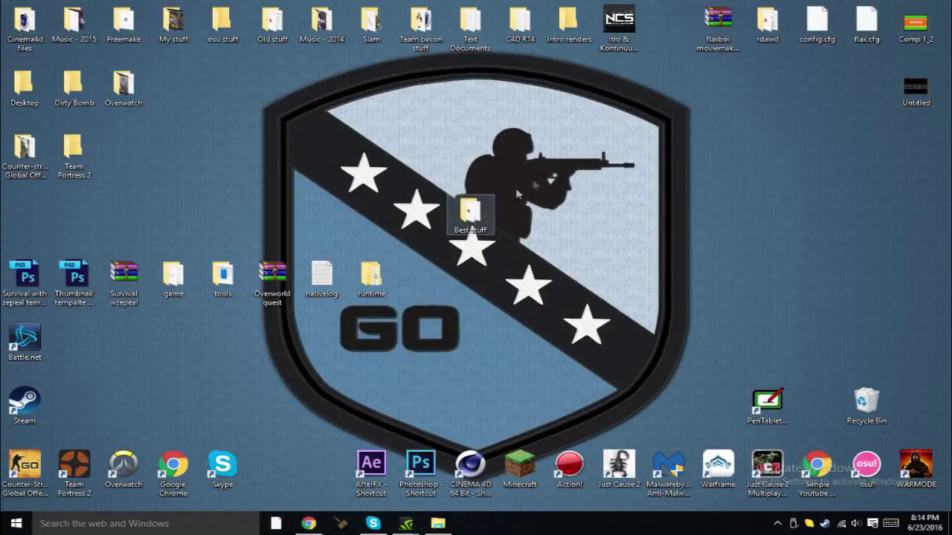
# Open the Sony Vegas Pro 13.0 Build 310 (64-bit) archive from the Best stuff folder and go into its inner folder.
pyautogui.doubleClick(470, 212)
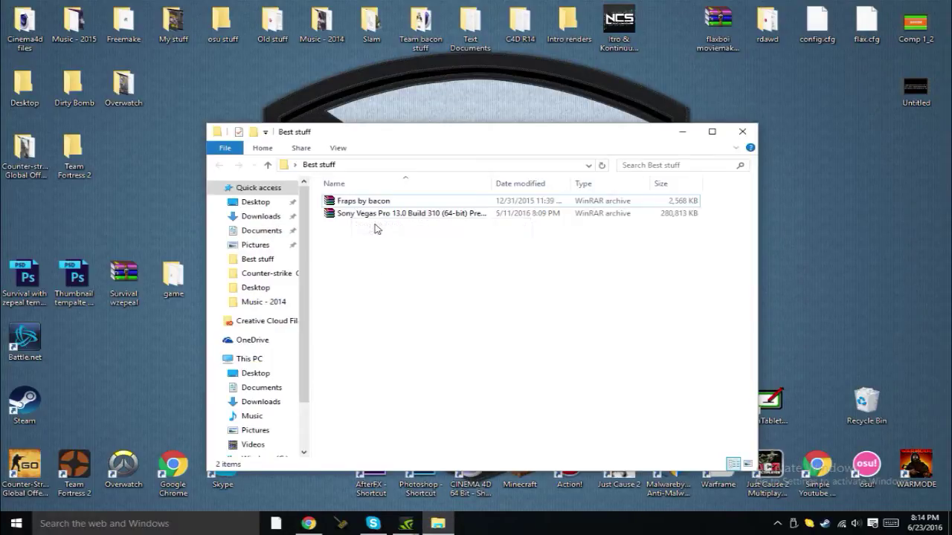
pyautogui.moveTo(371, 204); pyautogui.dragTo(400, 202)
pyautogui.click(392, 253)
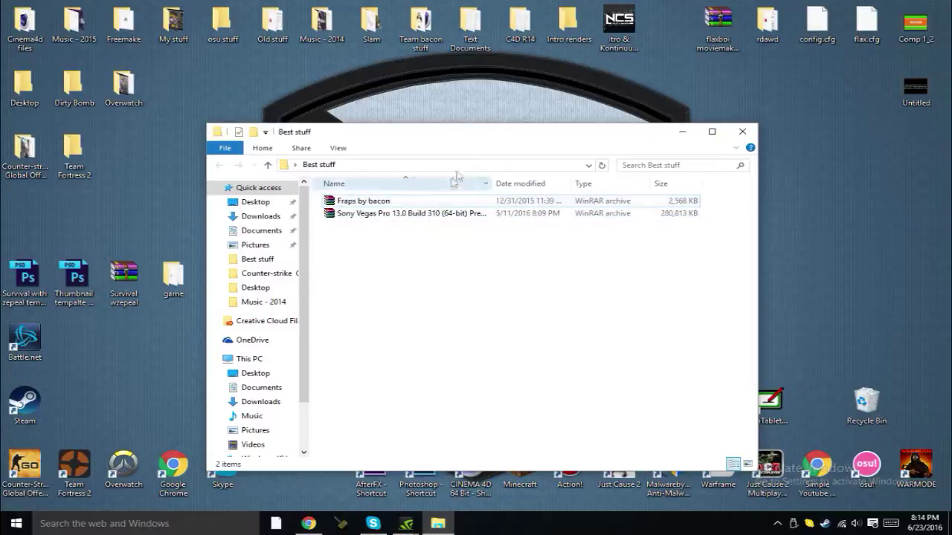
pyautogui.click(374, 216)
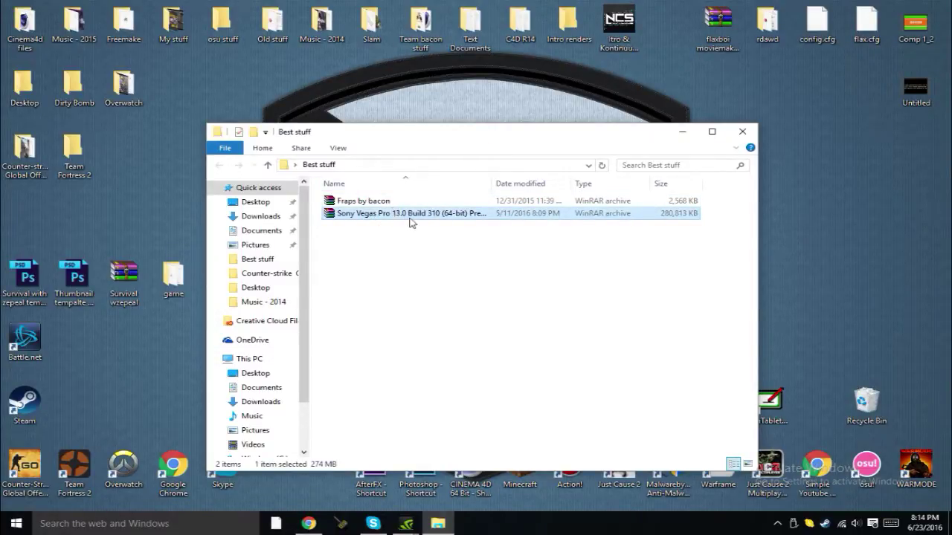
pyautogui.doubleClick(382, 217)
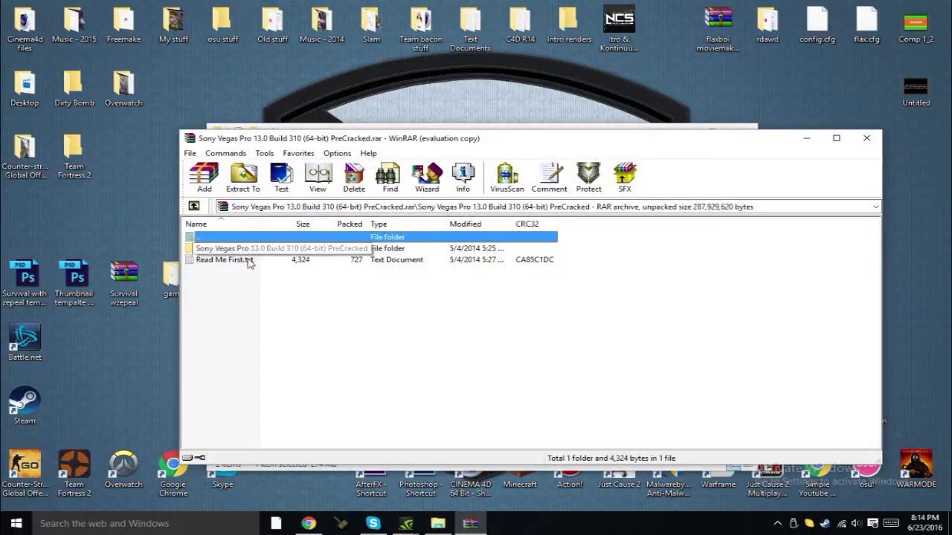
pyautogui.doubleClick(225, 249)
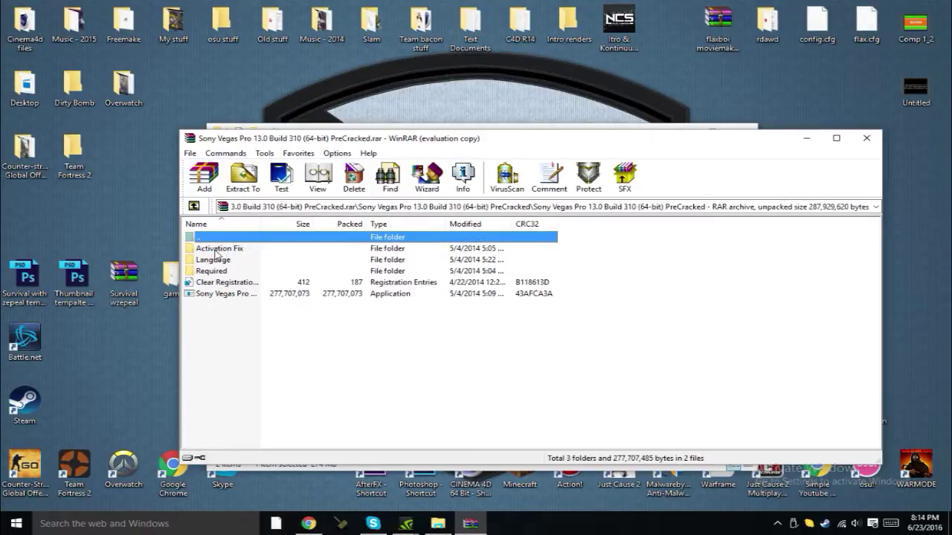
# Add the Activation Fix.reg file from the Activation Fix folder to the registry and return to the parent folder.
pyautogui.doubleClick(218, 250)
pyautogui.doubleClick(235, 251)
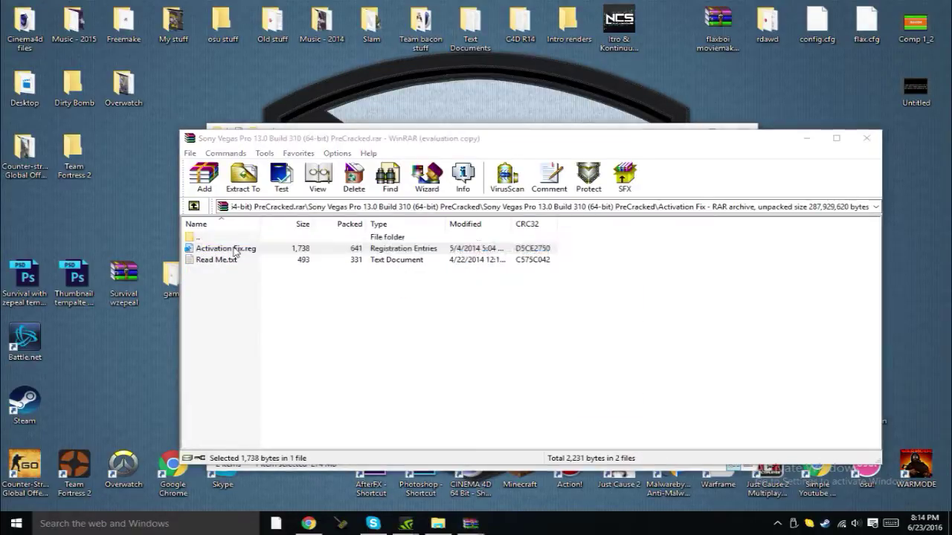
pyautogui.click(519, 276)
pyautogui.click(524, 279)
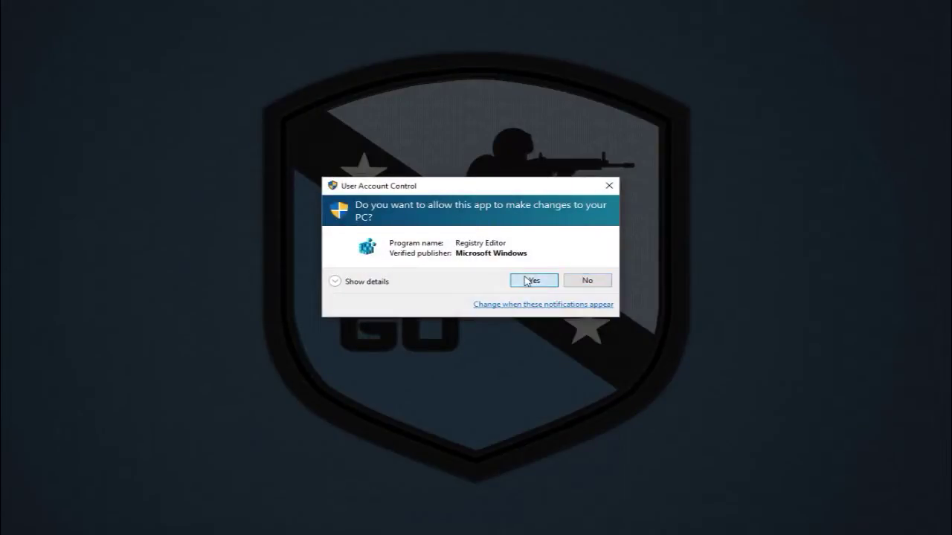
pyautogui.click(565, 278)
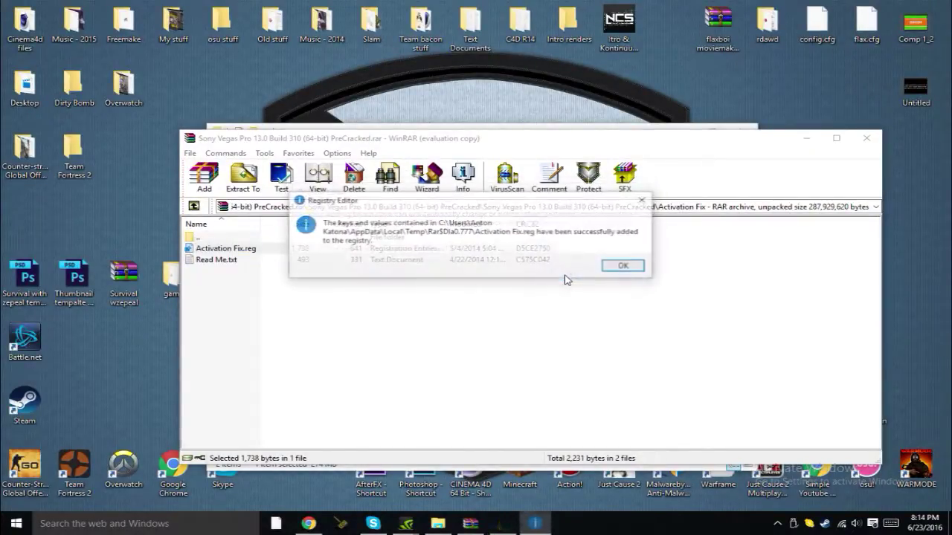
pyautogui.click(623, 268)
pyautogui.doubleClick(271, 238)
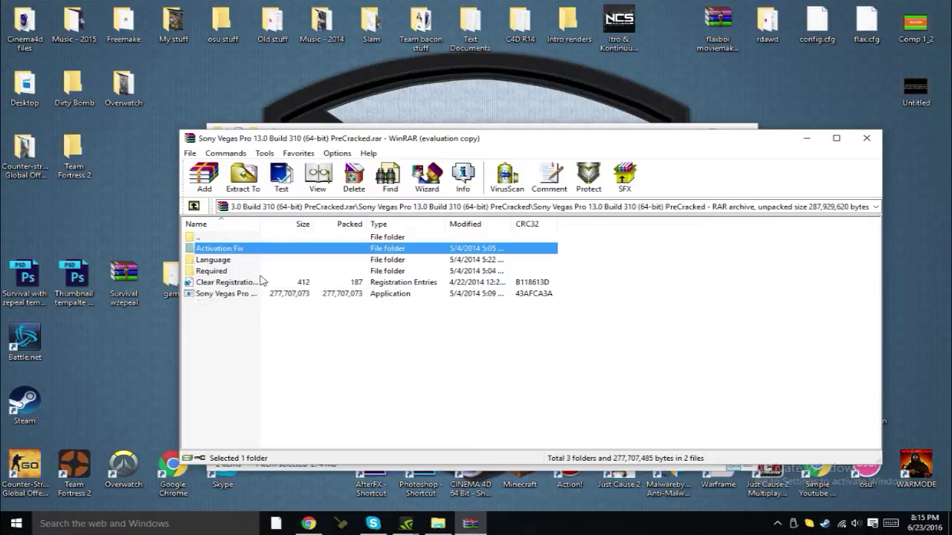
pyautogui.moveTo(509, 149); pyautogui.dragTo(606, 234)
pyautogui.click(536, 89)
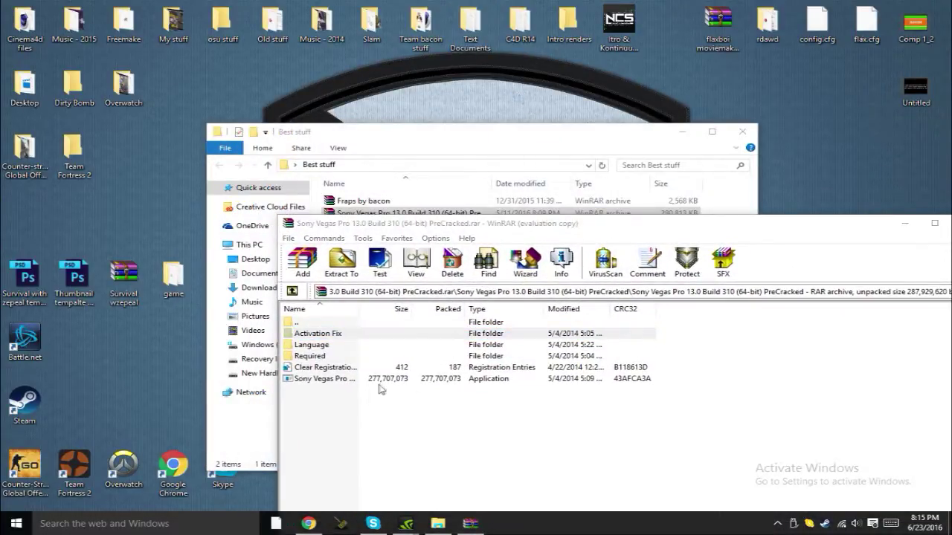
pyautogui.moveTo(335, 384); pyautogui.dragTo(306, 372)
pyautogui.click(325, 403)
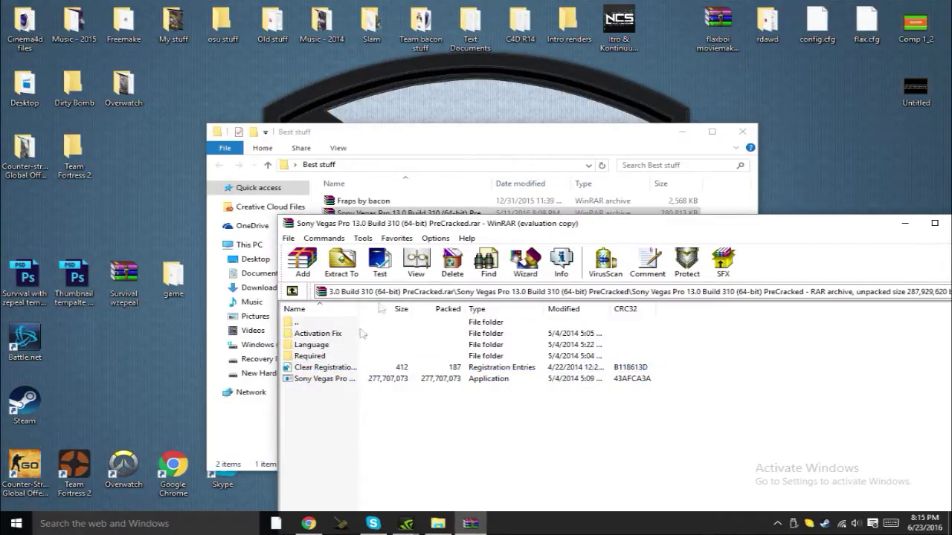
pyautogui.moveTo(584, 222); pyautogui.dragTo(380, 143)
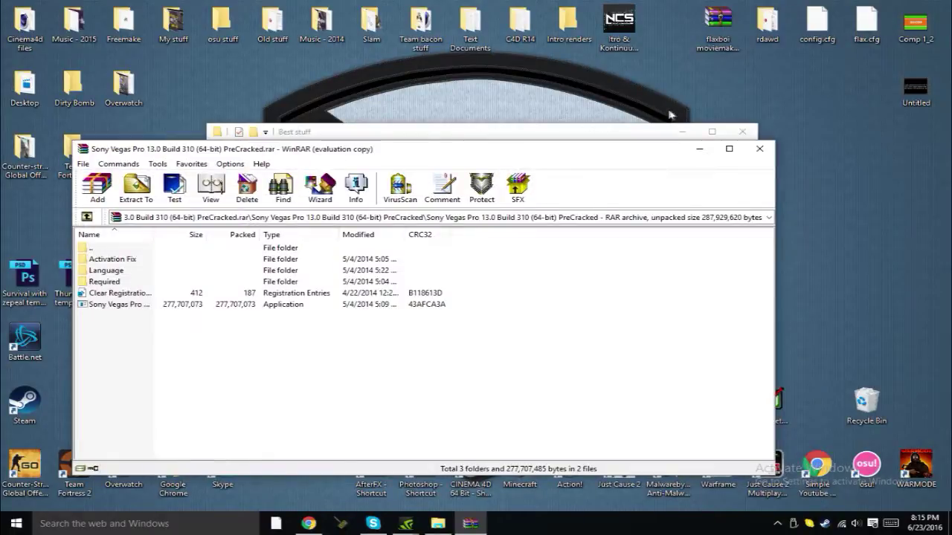
pyautogui.moveTo(637, 149); pyautogui.dragTo(743, 128)
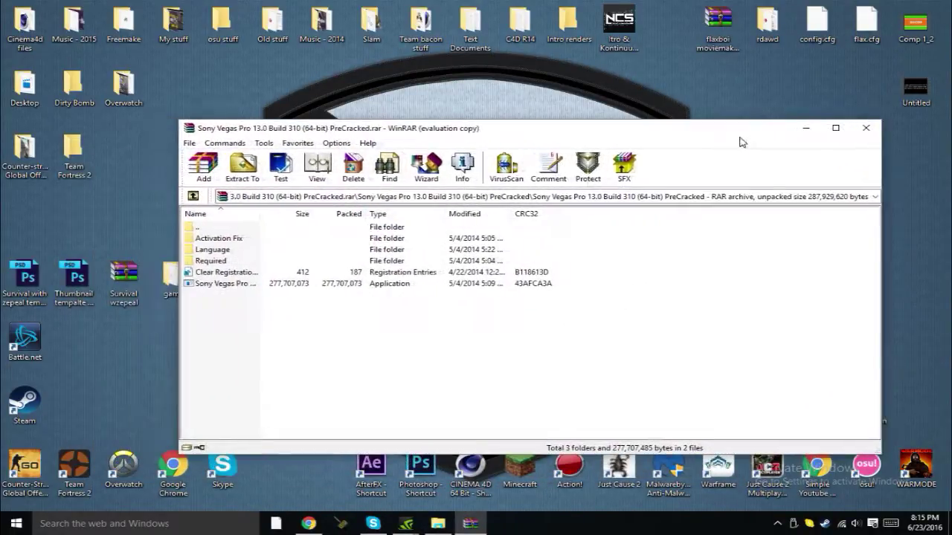
# Run the Sony Vegas Pro application in the archive, install it in English with the default settings and finish the setup wizard.
pyautogui.doubleClick(255, 283)
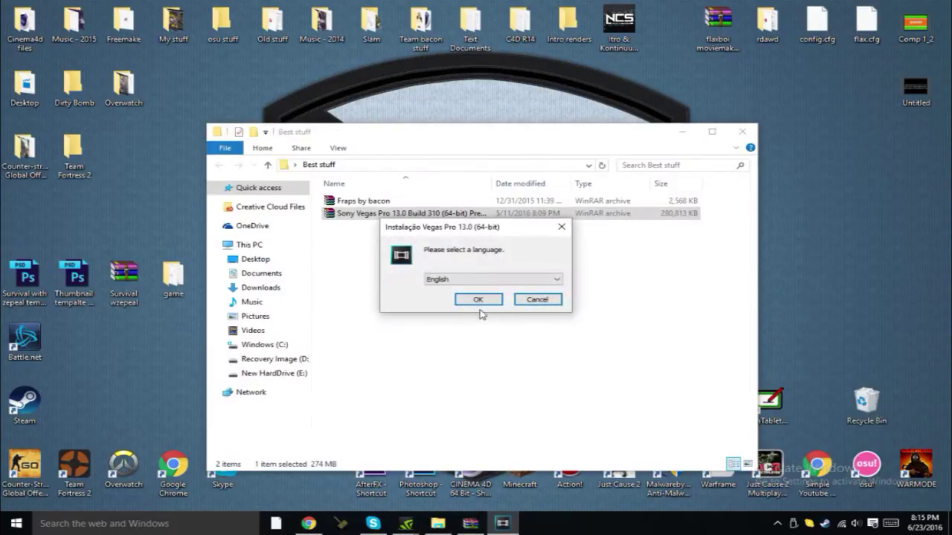
pyautogui.click(479, 299)
pyautogui.click(542, 370)
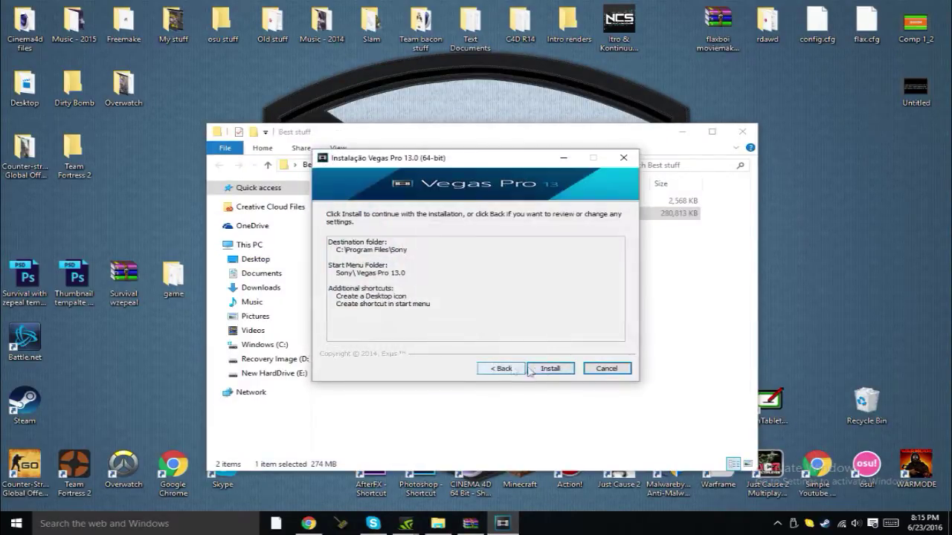
pyautogui.click(558, 370)
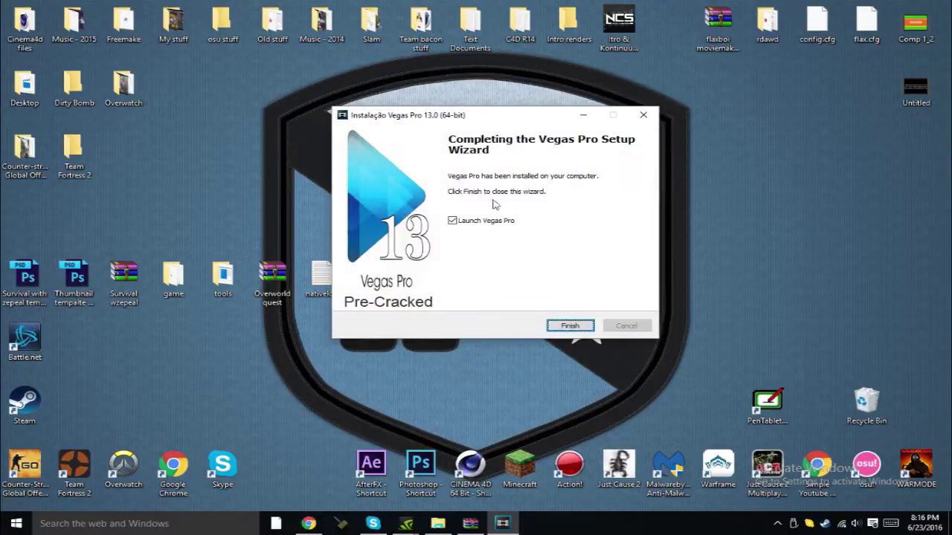
pyautogui.moveTo(480, 116); pyautogui.dragTo(454, 156)
pyautogui.click(467, 265)
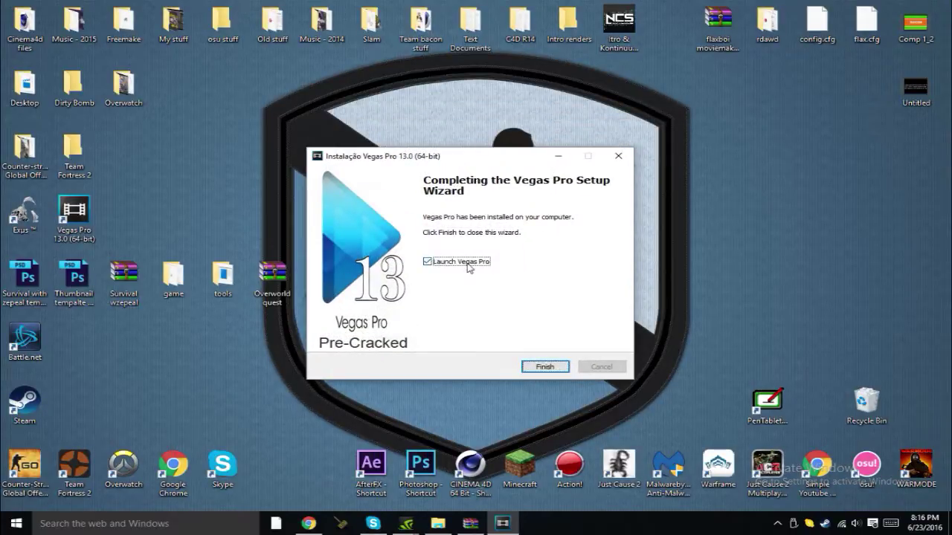
pyautogui.click(552, 366)
# Move the Exus shortcut to an empty spot below the Best stuff folder and delete it from the desktop.
pyautogui.moveTo(39, 213); pyautogui.dragTo(520, 282)
pyautogui.moveTo(470, 210); pyautogui.dragTo(508, 213)
pyautogui.moveTo(521, 279); pyautogui.dragTo(469, 286)
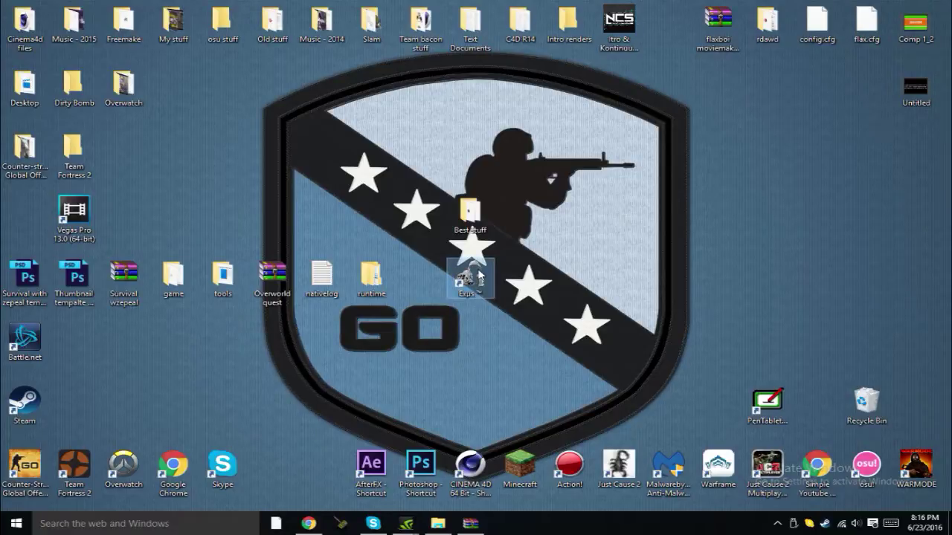
pyautogui.press('Delete')
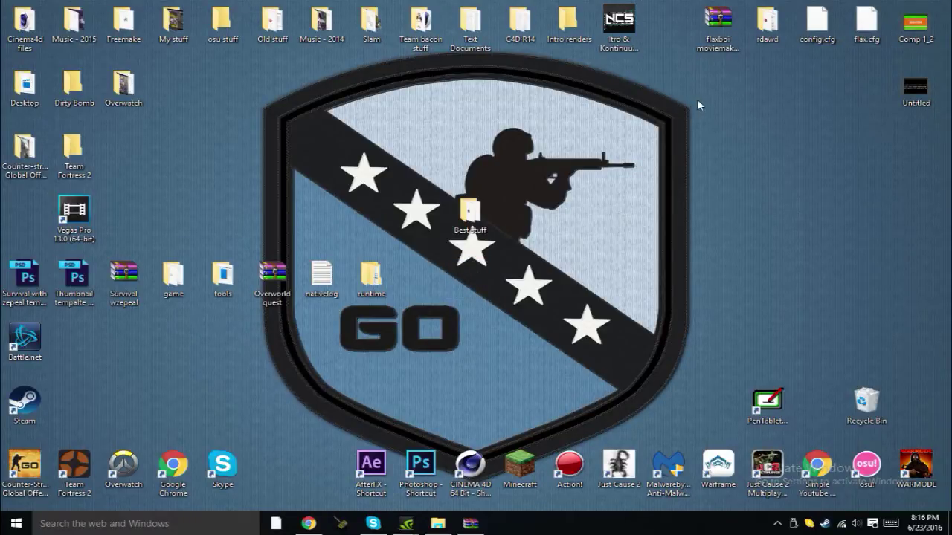
# Place the Vegas Pro 13.0 shortcut beside the AfterFX shortcut and the Best stuff folder in the desktop's first row of icons.
pyautogui.moveTo(59, 217); pyautogui.dragTo(320, 476)
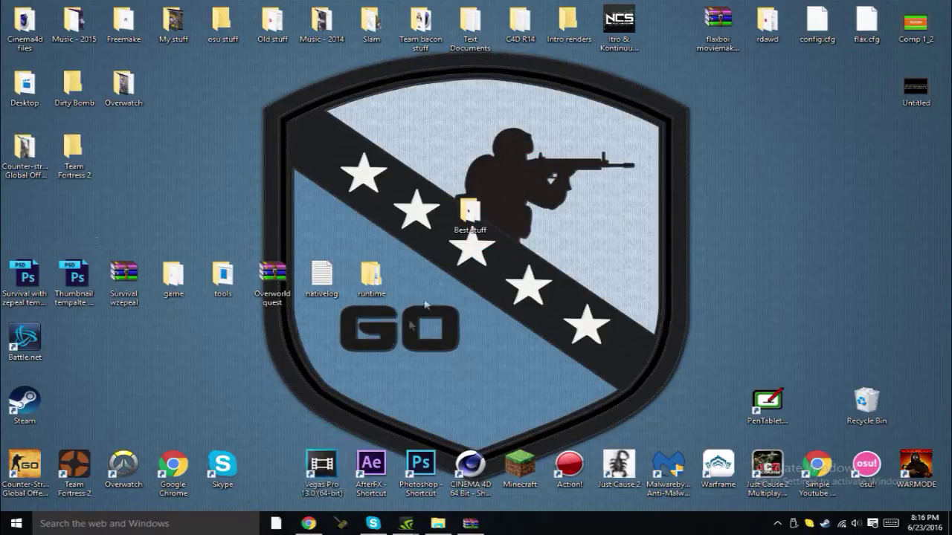
pyautogui.moveTo(470, 212); pyautogui.dragTo(668, 30)
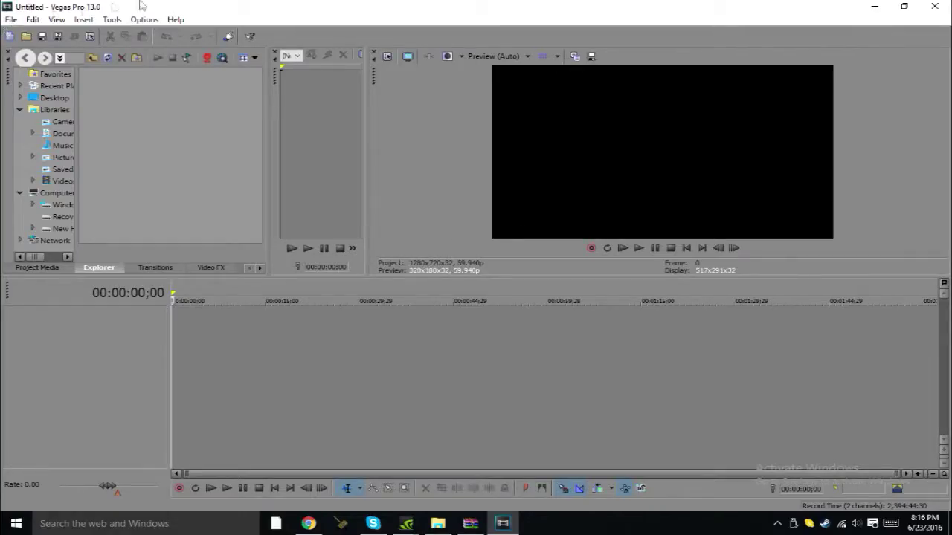
pyautogui.moveTo(220, 5); pyautogui.dragTo(353, 2)
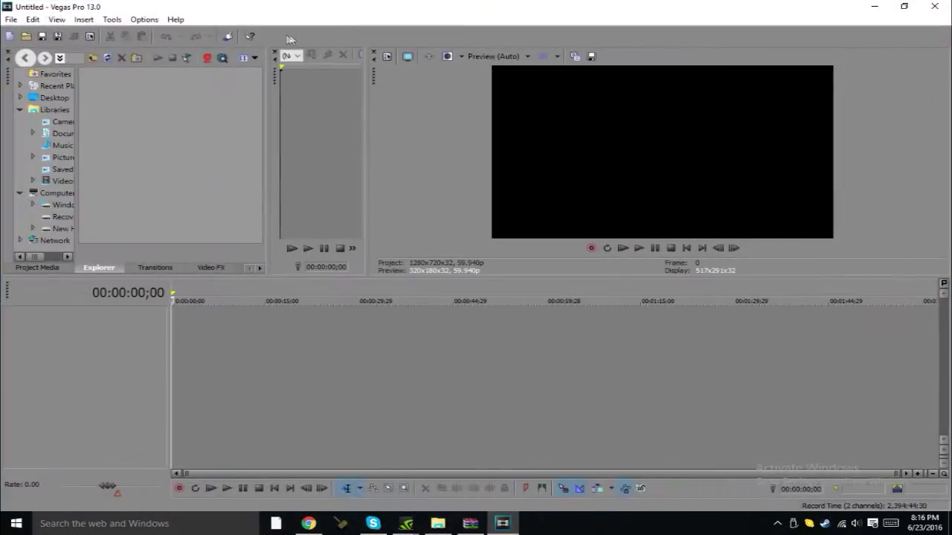
pyautogui.moveTo(223, 4); pyautogui.dragTo(292, 93)
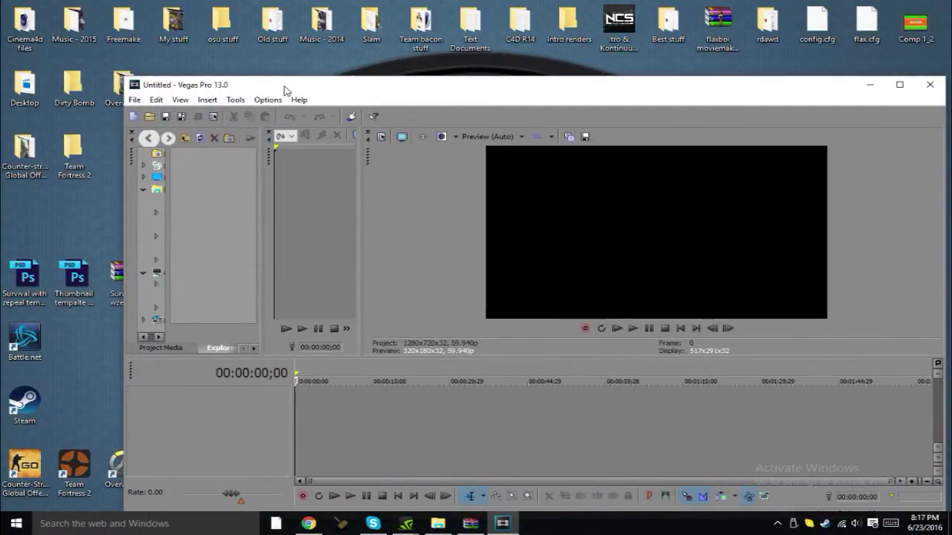
pyautogui.doubleClick(253, 88)
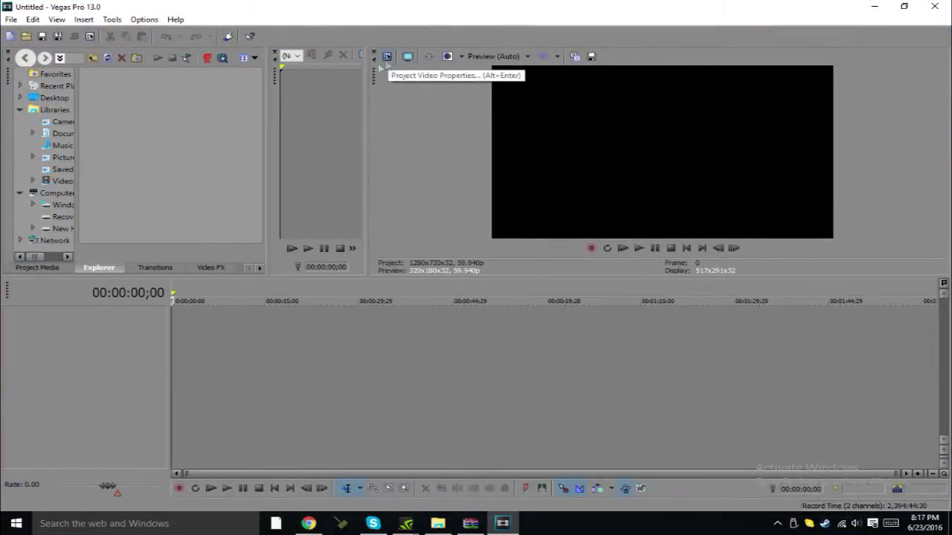
# Add the video Overwatch 06.23.2016 - 19.06.00.04 from the desktop's Overwatch folder to the Vegas Pro timeline.
pyautogui.doubleClick(287, 10)
pyautogui.moveTo(355, 43); pyautogui.dragTo(519, 37)
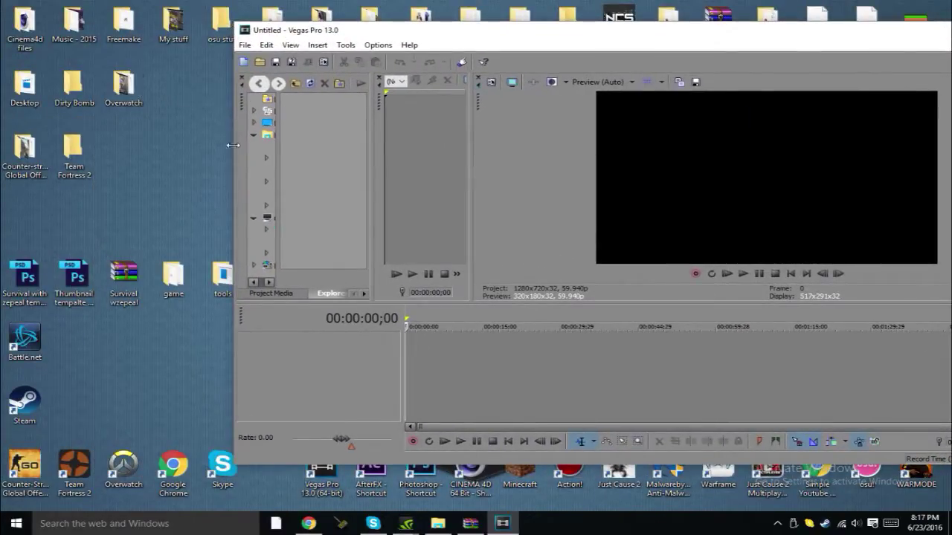
pyautogui.click(136, 92)
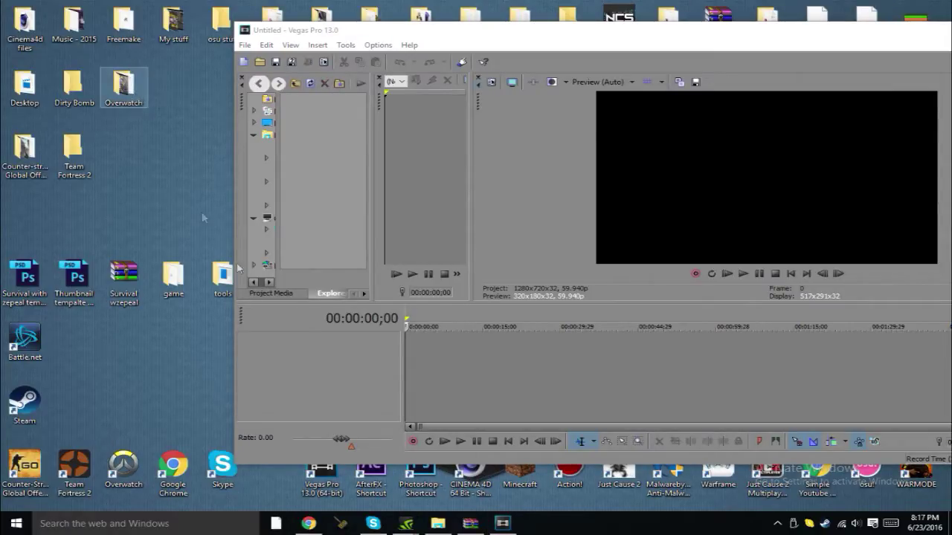
pyautogui.click(439, 525)
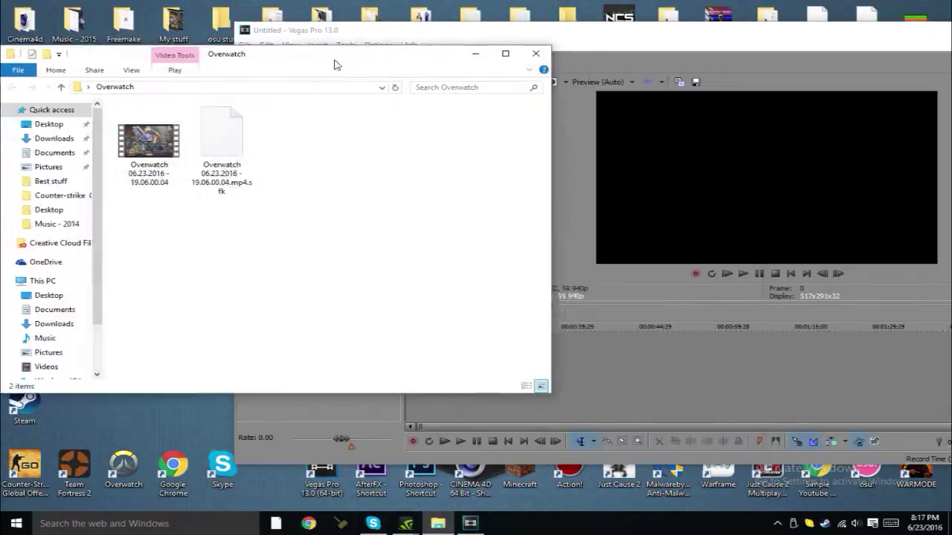
pyautogui.moveTo(334, 64); pyautogui.dragTo(378, 33)
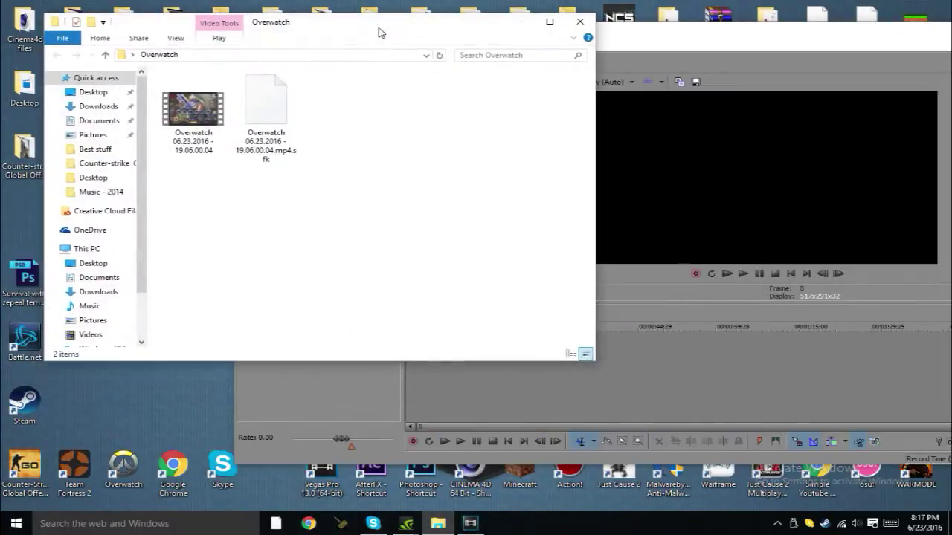
pyautogui.moveTo(186, 117); pyautogui.dragTo(632, 350)
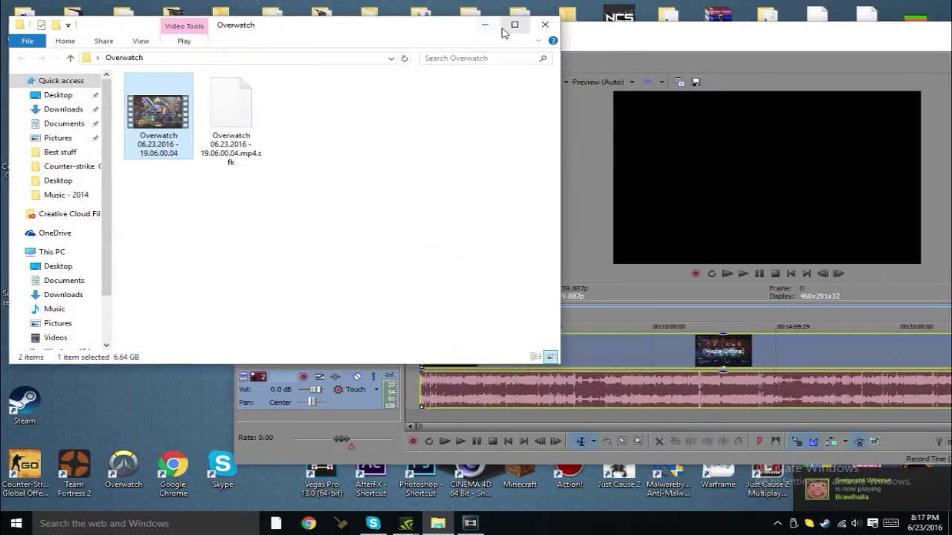
# Close the Overwatch folder window, maximize the Vegas Pro window and widen its trimmer area.
pyautogui.click(538, 30)
pyautogui.doubleClick(538, 30)
pyautogui.moveTo(364, 119); pyautogui.dragTo(393, 129)
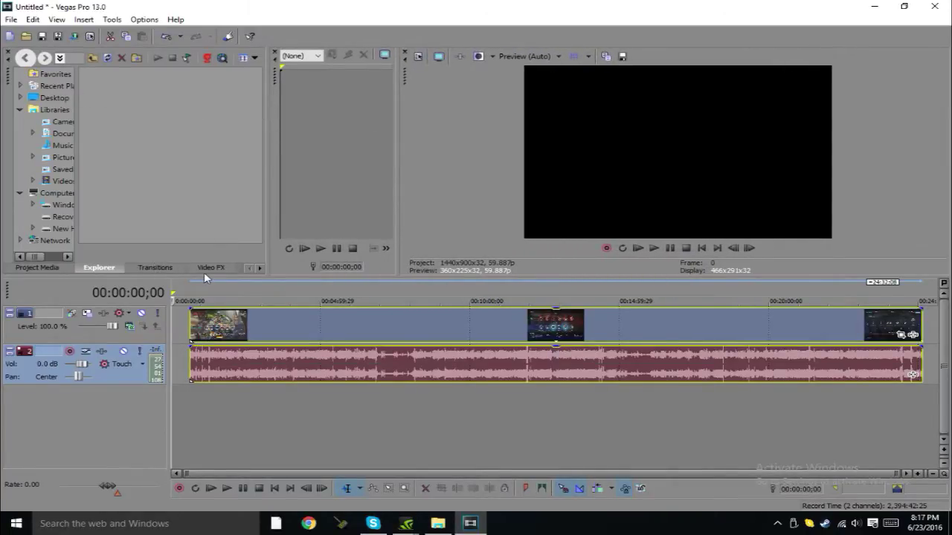
# Look through the available video effects, including the Black Restore presets, and the transition presets.
pyautogui.click(223, 268)
pyautogui.click(67, 128)
pyautogui.click(71, 99)
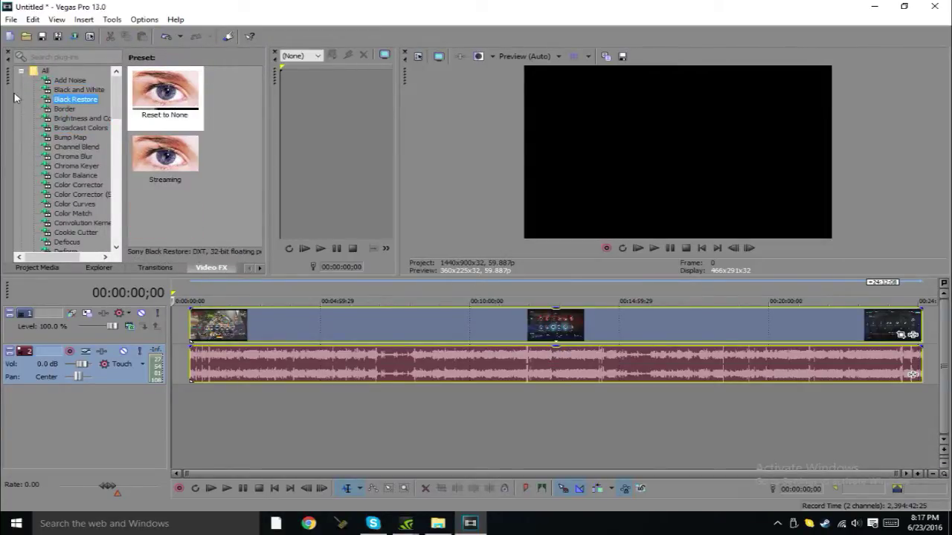
pyautogui.click(146, 269)
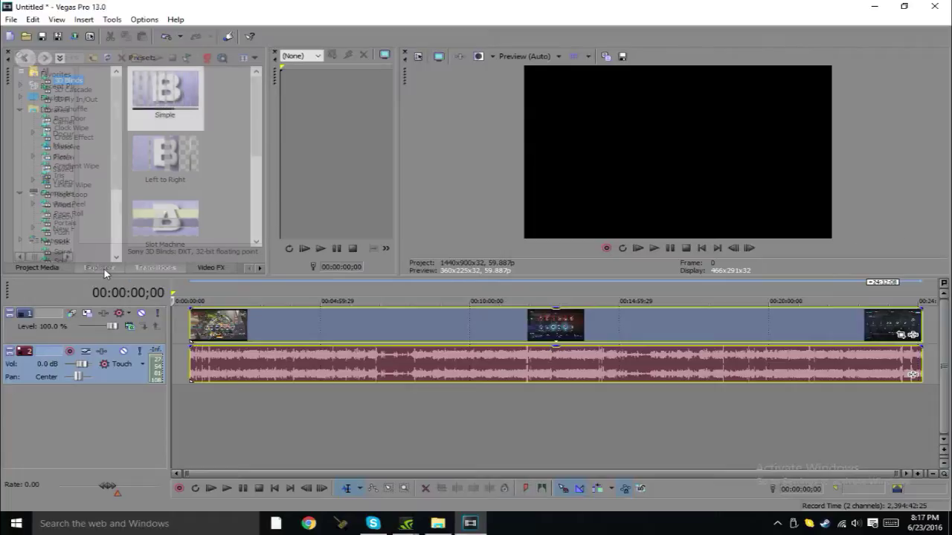
# Show the project media and move the Overwatch clip to the very beginning of the timeline.
pyautogui.click(52, 268)
pyautogui.click(199, 168)
pyautogui.click(180, 119)
pyautogui.click(186, 181)
pyautogui.moveTo(246, 321); pyautogui.dragTo(226, 321)
# Play the start of the clip and lower the audio track's volume to -29.1 dB.
pyautogui.press('space')
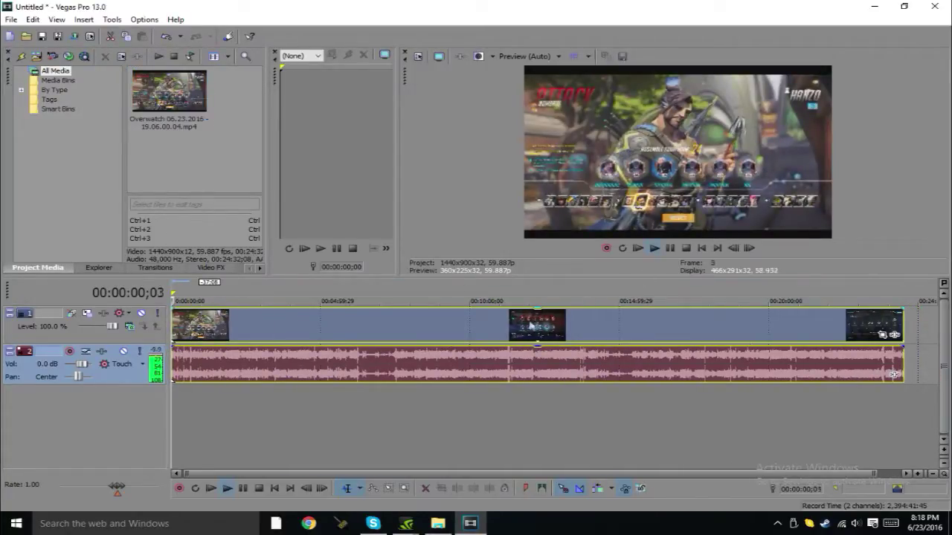
pyautogui.press('Return')
pyautogui.moveTo(80, 365); pyautogui.dragTo(78, 364)
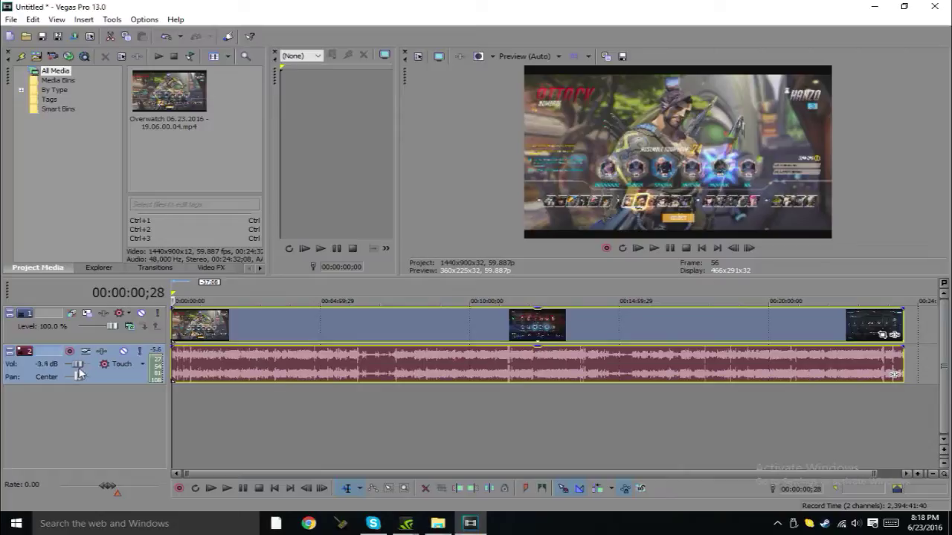
pyautogui.press('space')
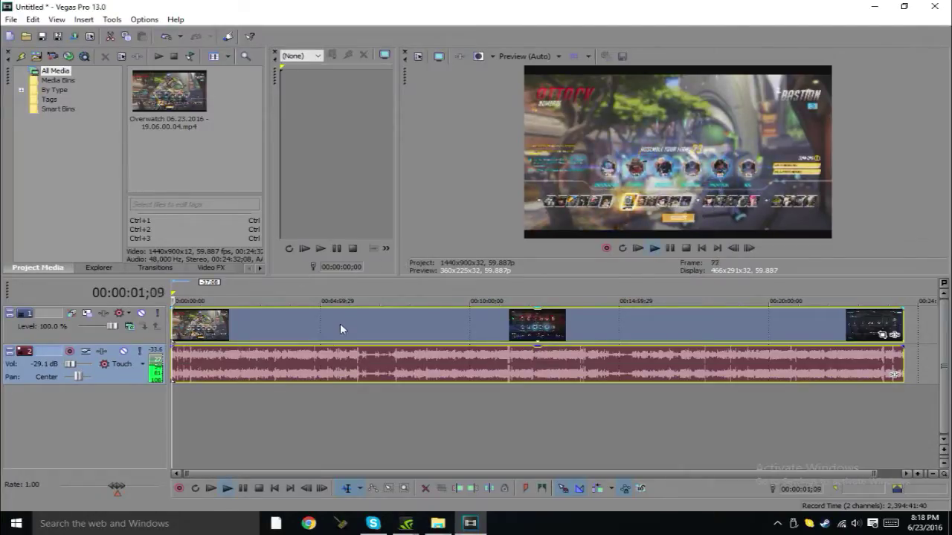
# Preview the clip from about 00:04:47 and again from near its start.
pyautogui.click(315, 325)
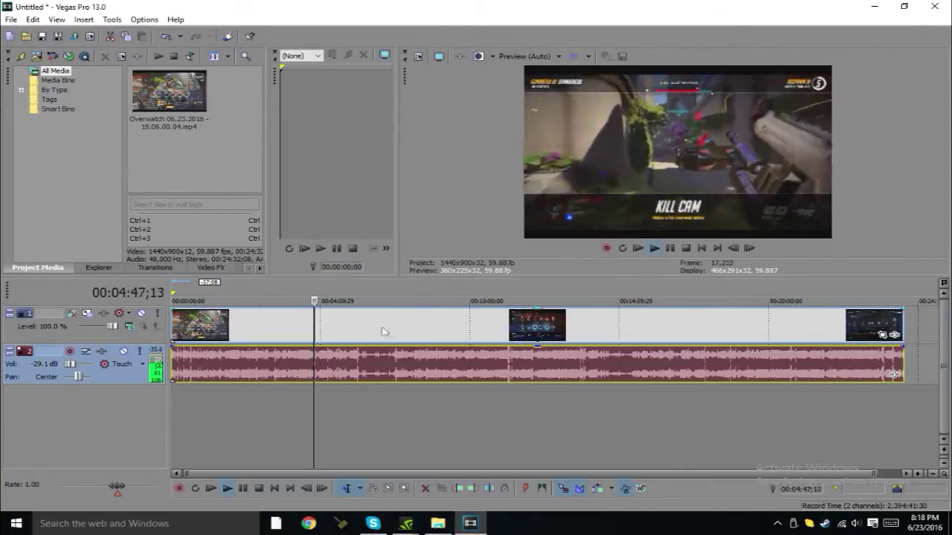
pyautogui.press('Return')
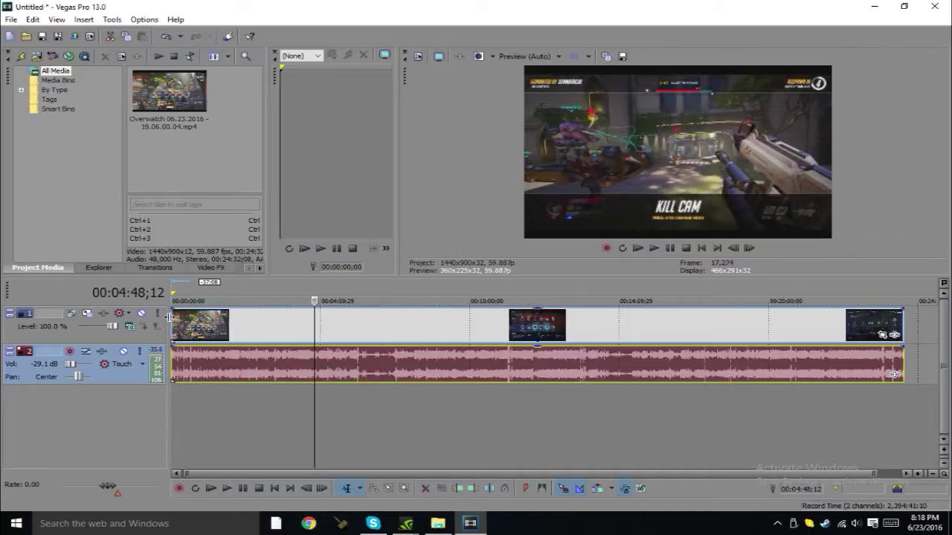
pyautogui.doubleClick(200, 322)
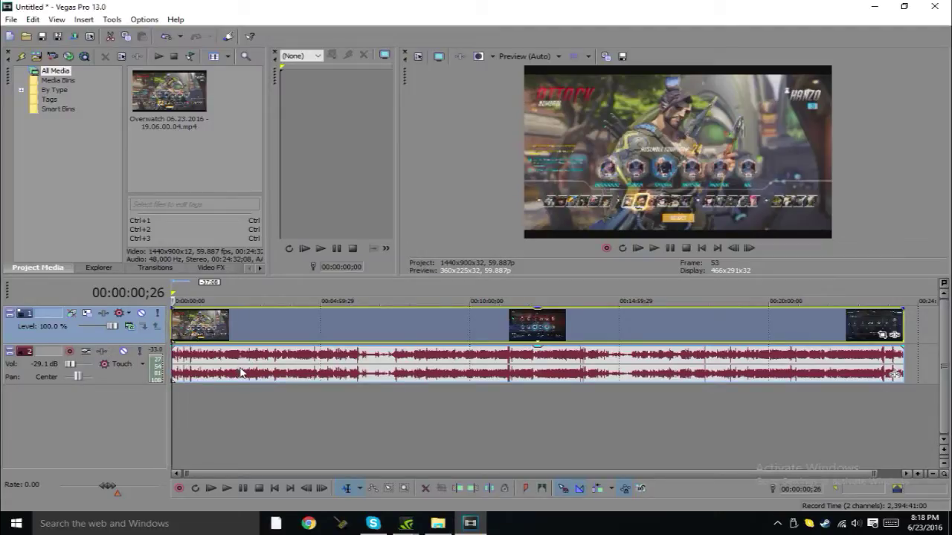
pyautogui.press('space')
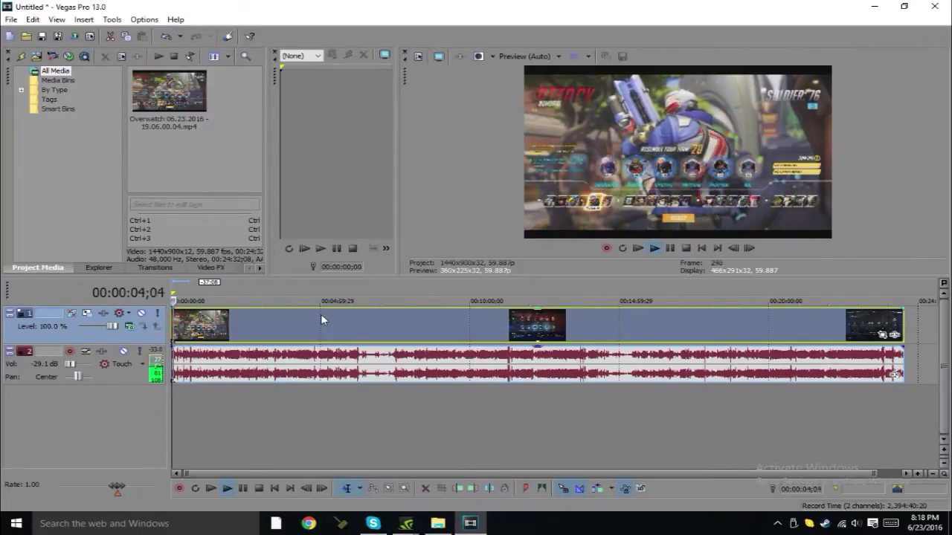
# Shuttle playback forward and in reverse at a rate of 4.00, pausing between the runs.
pyautogui.press('l')
pyautogui.press('l')
pyautogui.press('l')
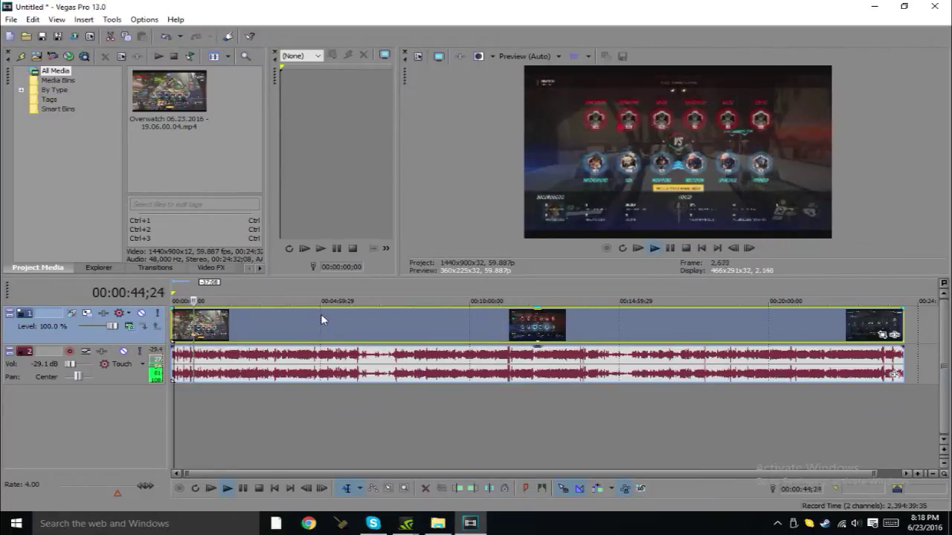
pyautogui.press('k')
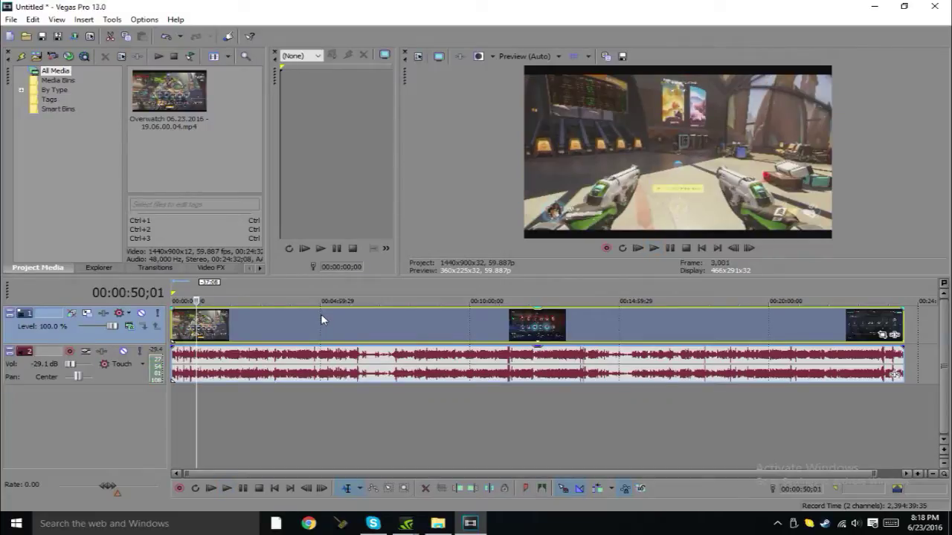
pyautogui.press('l')
pyautogui.press('k')
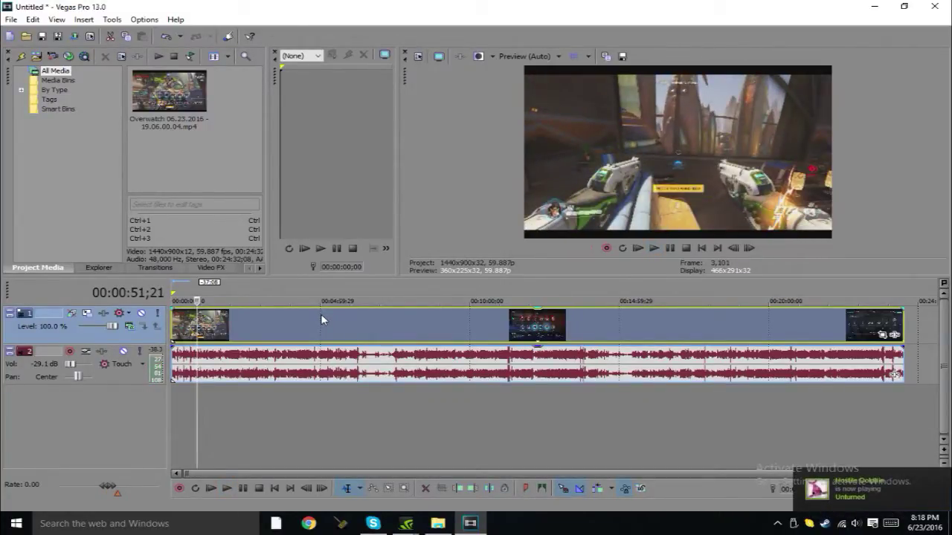
pyautogui.press('j')
pyautogui.press('j')
pyautogui.press('j')
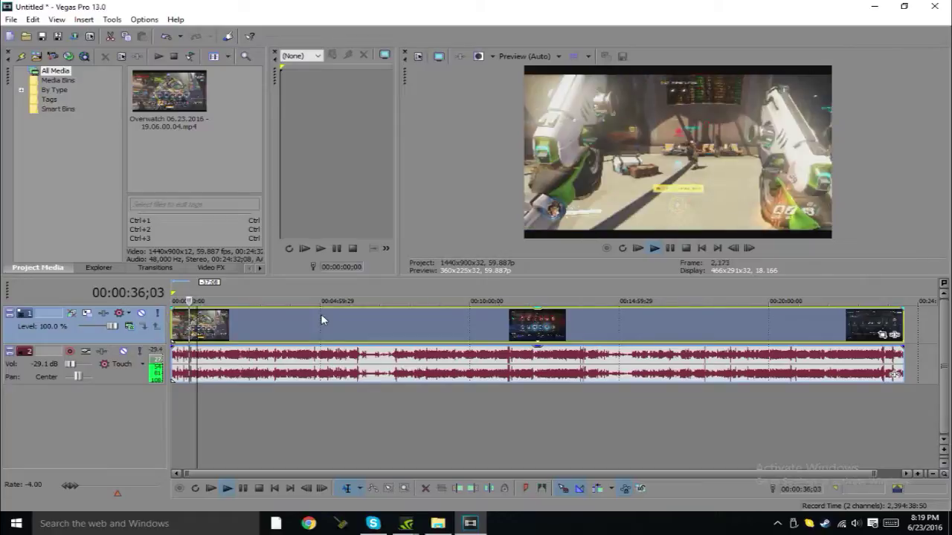
pyautogui.press('l')
pyautogui.press('k')
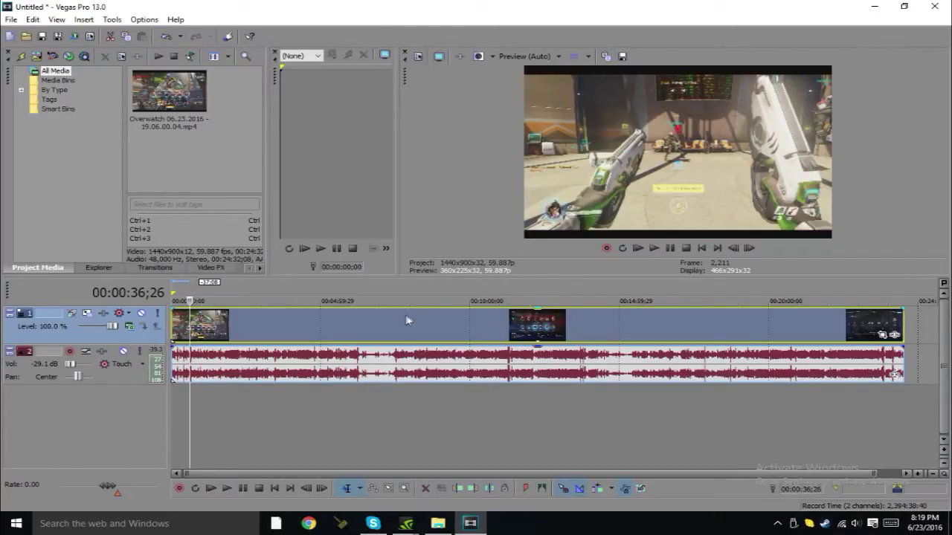
# Split the clip's video and audio at 00:01:09;21 on the timeline.
pyautogui.click(309, 322)
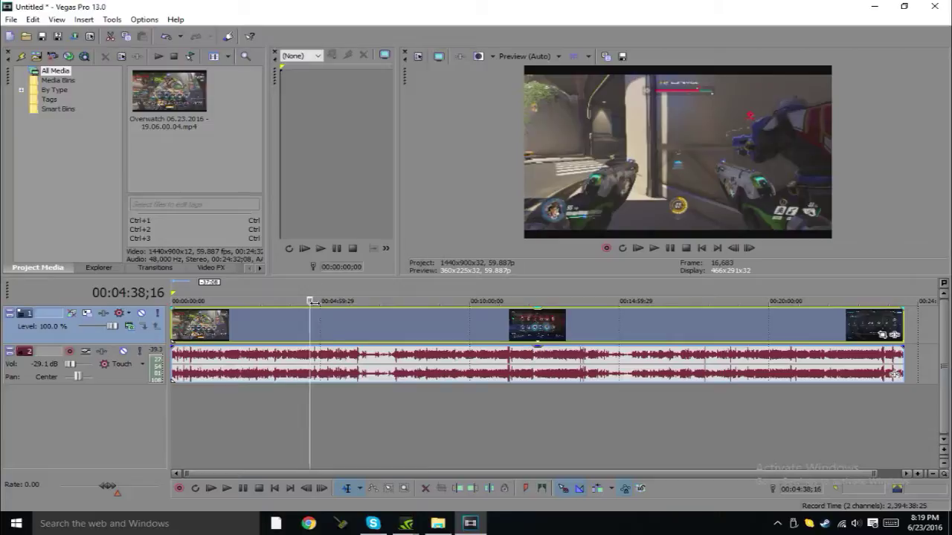
pyautogui.moveTo(313, 301); pyautogui.dragTo(686, 301)
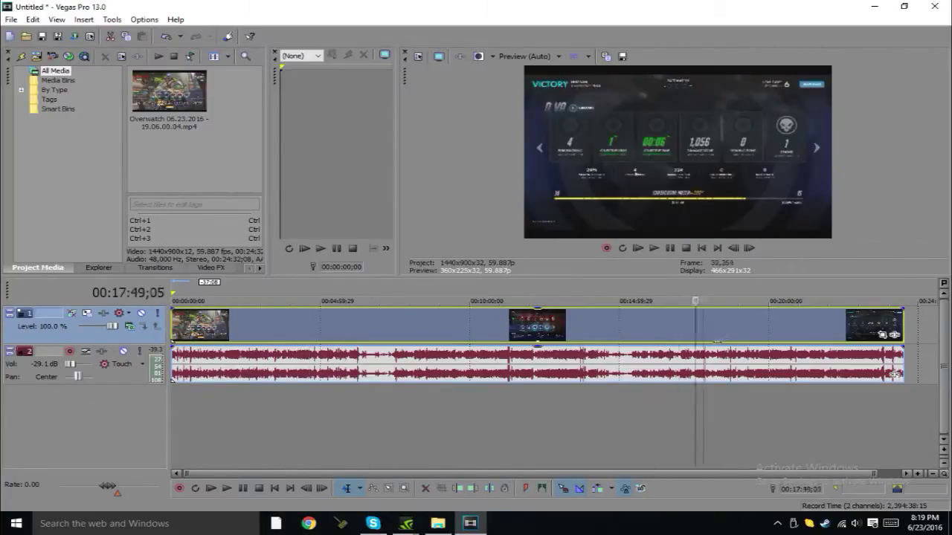
pyautogui.moveTo(877, 473); pyautogui.dragTo(647, 473)
pyautogui.click(274, 320)
pyautogui.click(315, 334)
pyautogui.click(279, 416)
pyautogui.click(225, 333)
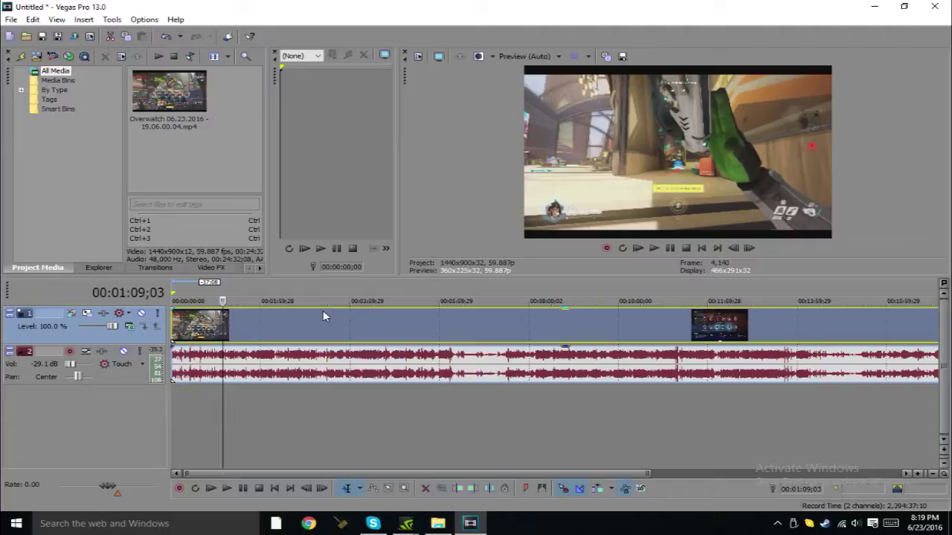
pyautogui.press('Return')
pyautogui.press('Return')
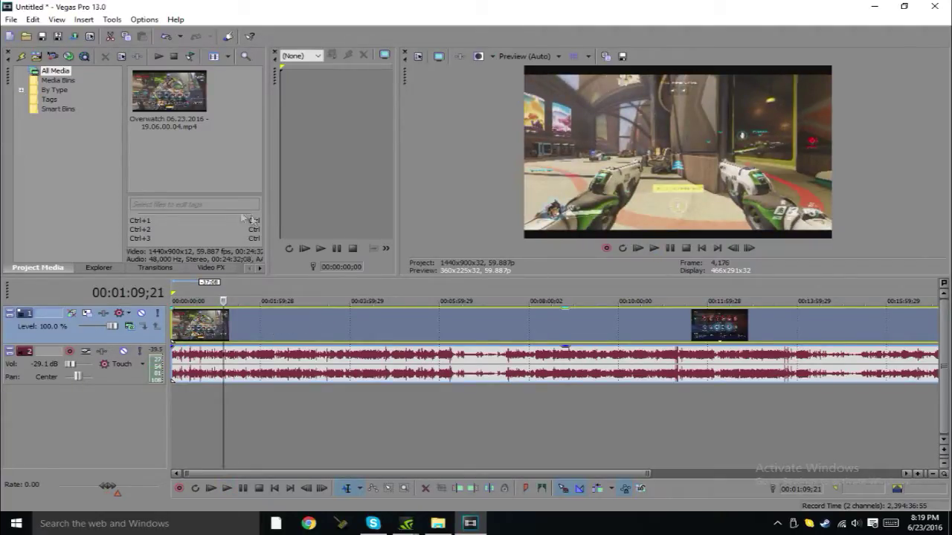
pyautogui.press('s')
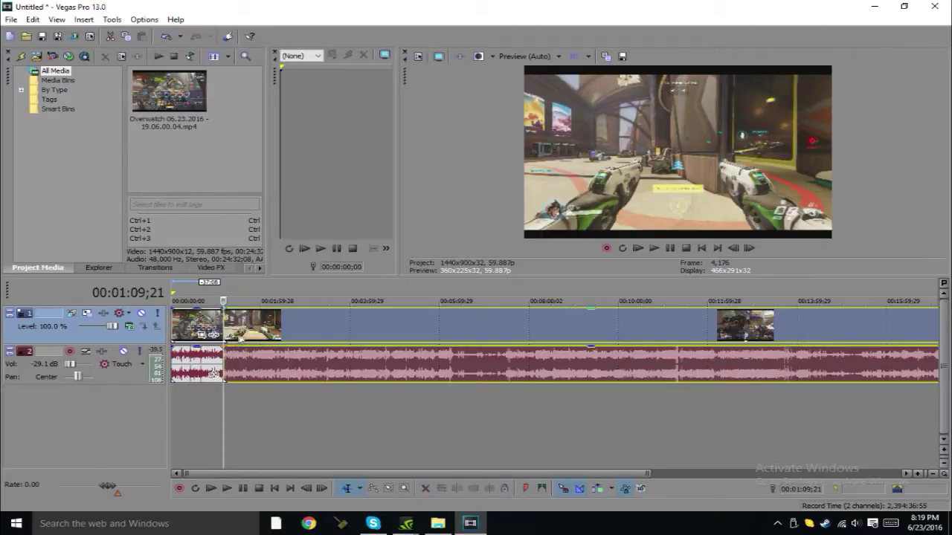
# Play past the first cut and split the remaining clip at 00:01:20;05.
pyautogui.press('Return')
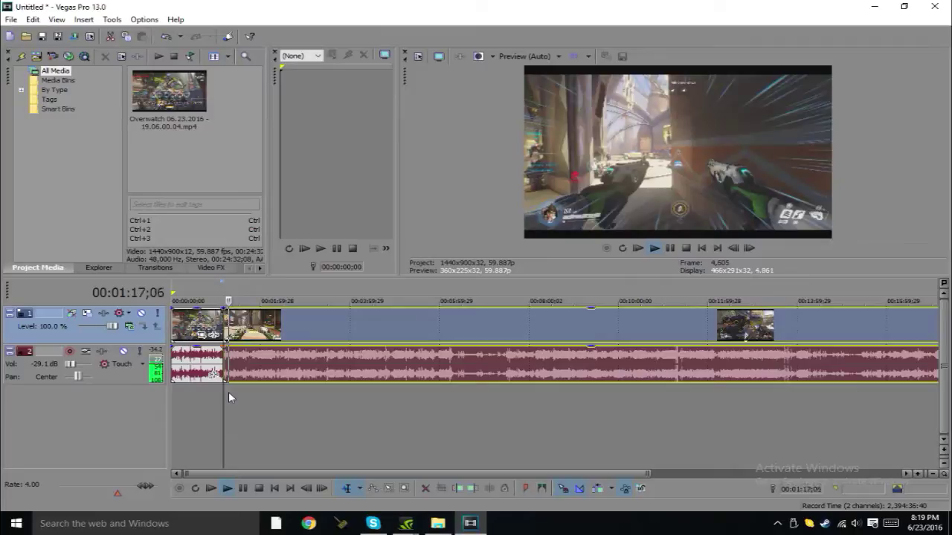
pyautogui.press('Return')
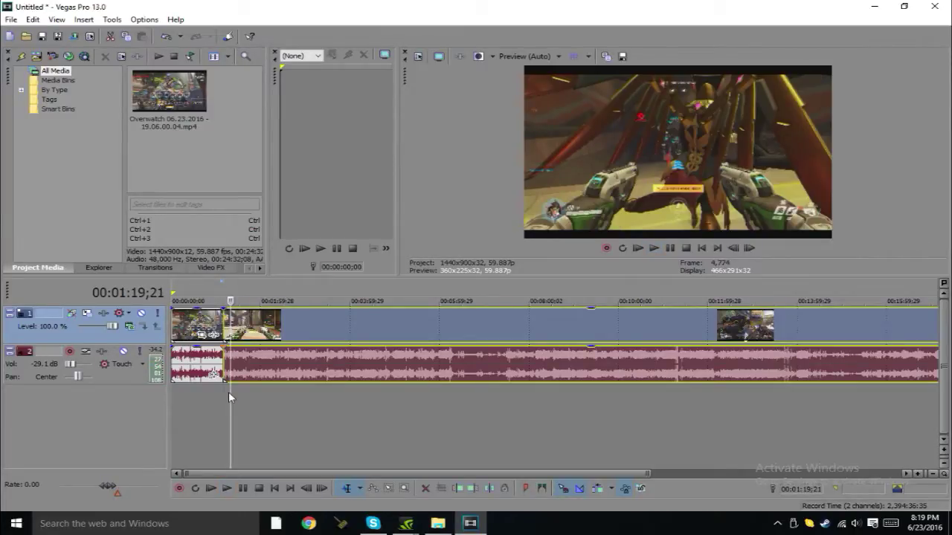
pyautogui.press('space')
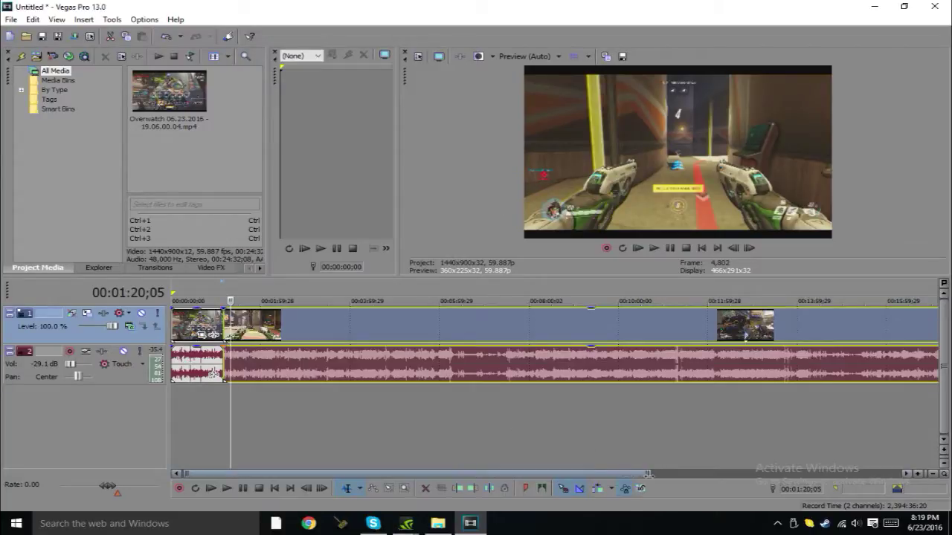
pyautogui.scroll(5, 390, 349)
pyautogui.scroll(3, 343, 470)
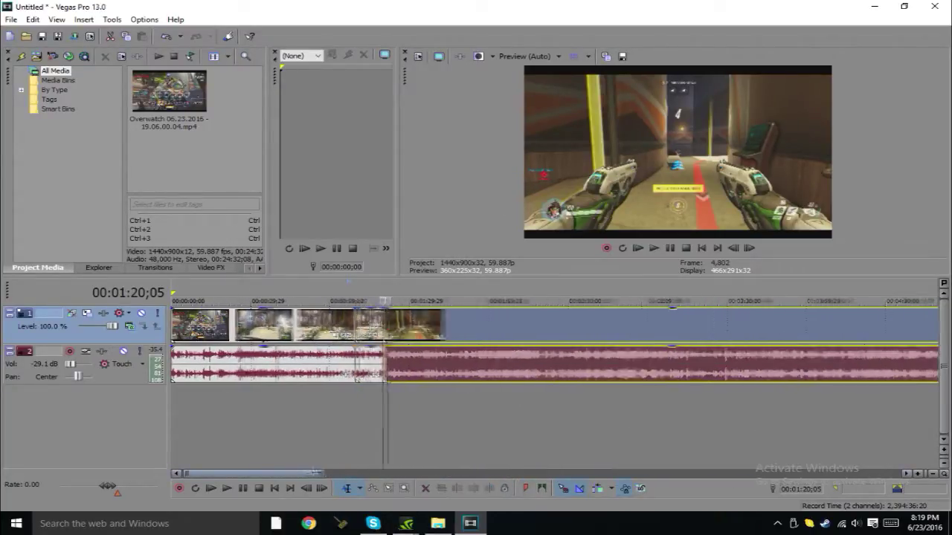
# Delete the short section between the two cuts and move the remaining clip against the first part.
pyautogui.rightClick(457, 325)
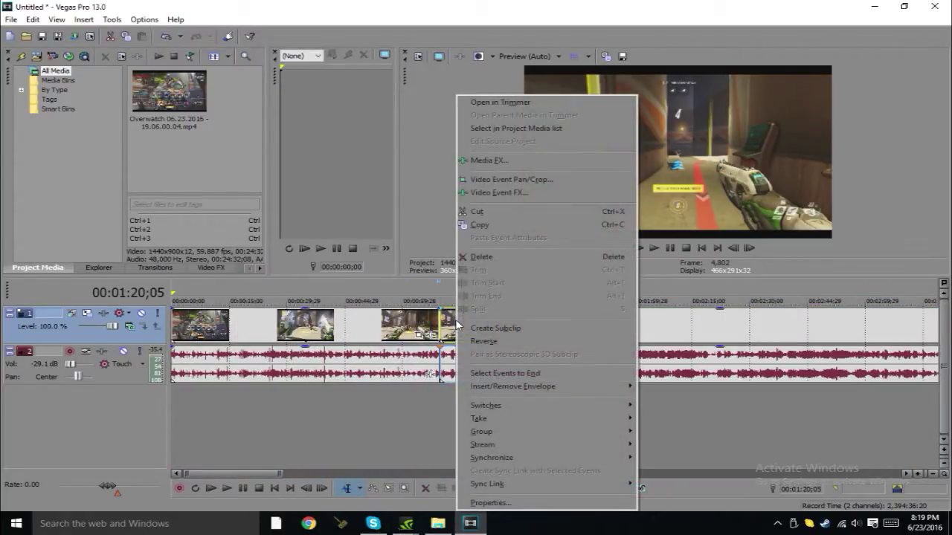
pyautogui.click(527, 255)
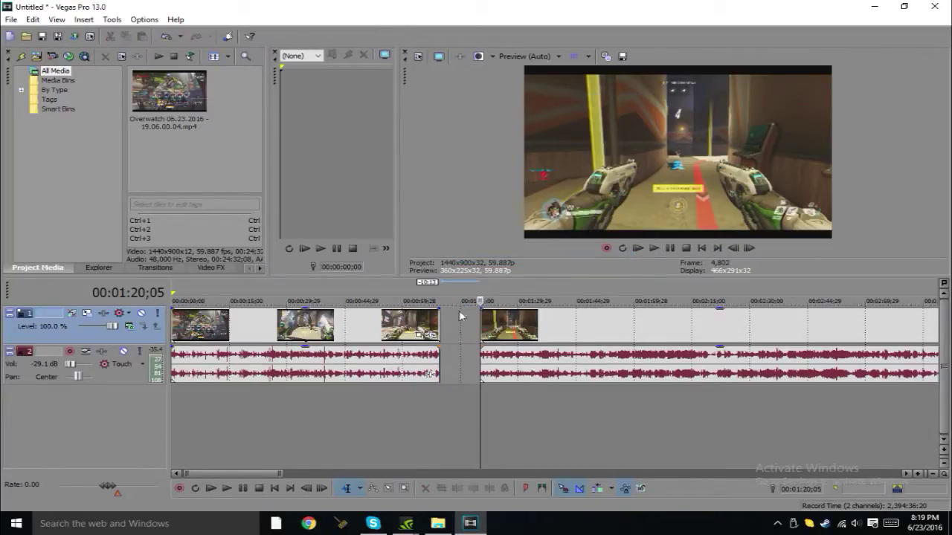
pyautogui.moveTo(508, 331); pyautogui.dragTo(437, 322)
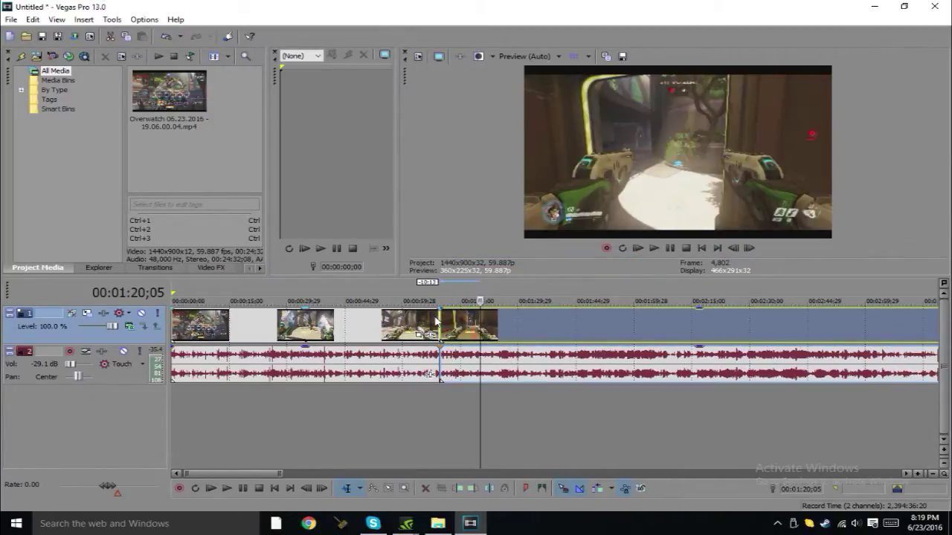
# Play across the join between the two clip parts to check the cut.
pyautogui.click(444, 322)
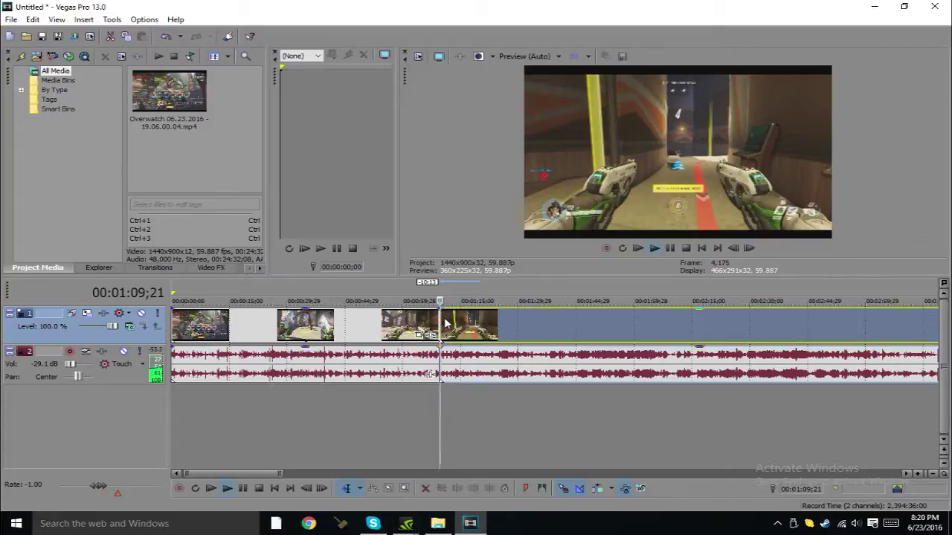
pyautogui.press('space')
pyautogui.press('Return')
pyautogui.moveTo(281, 473)
pyautogui.mouseDown()
pyautogui.moveTo(290, 471)
pyautogui.moveTo(276, 466)
pyautogui.mouseUp()
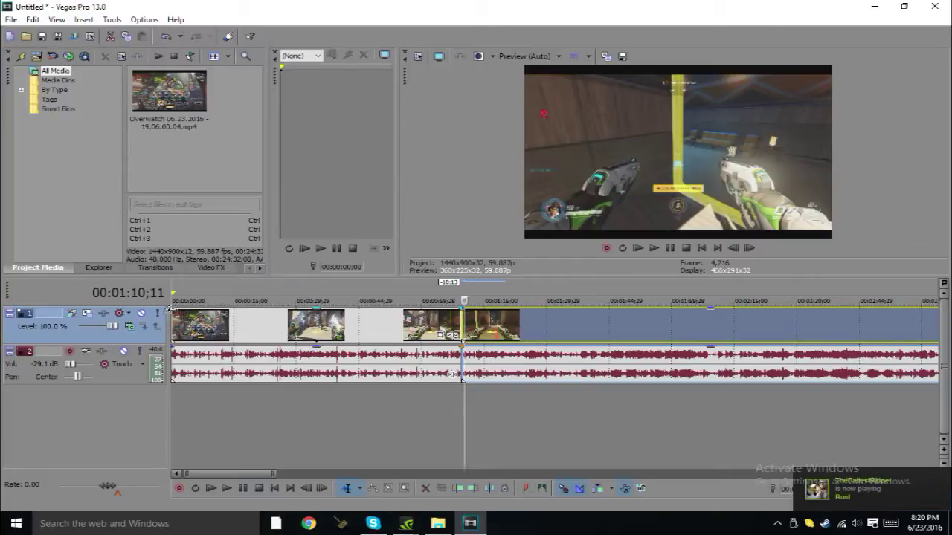
# Add a short fade-in to the start of the first clip part's video and audio.
pyautogui.moveTo(171, 308)
pyautogui.mouseDown()
pyautogui.moveTo(550, 298)
pyautogui.moveTo(199, 300)
pyautogui.moveTo(189, 300)
pyautogui.moveTo(211, 305)
pyautogui.moveTo(186, 310)
pyautogui.mouseUp()
pyautogui.click(178, 323)
pyautogui.click(206, 418)
pyautogui.moveTo(174, 347); pyautogui.dragTo(186, 349)
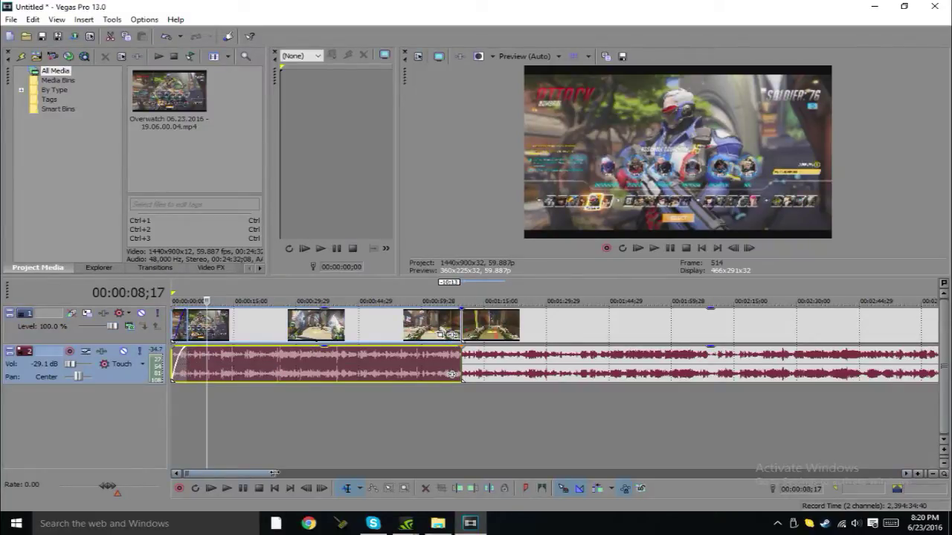
# Raise the audio track's volume to 0.9 dB and play the fade-in from the start of the timeline.
pyautogui.scroll(-3, 242, 455)
pyautogui.moveTo(70, 365); pyautogui.dragTo(81, 375)
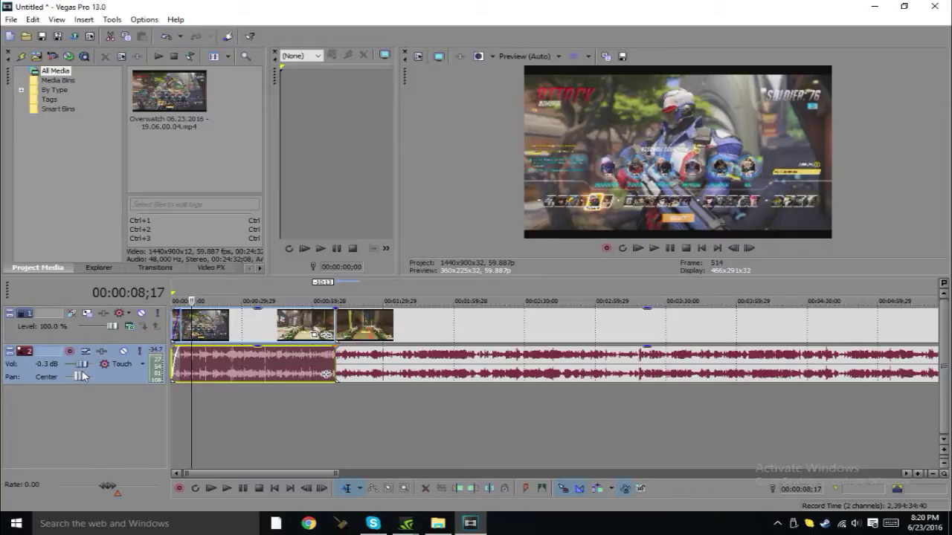
pyautogui.hotkey('ctrl', 'Home')
pyautogui.press('space')
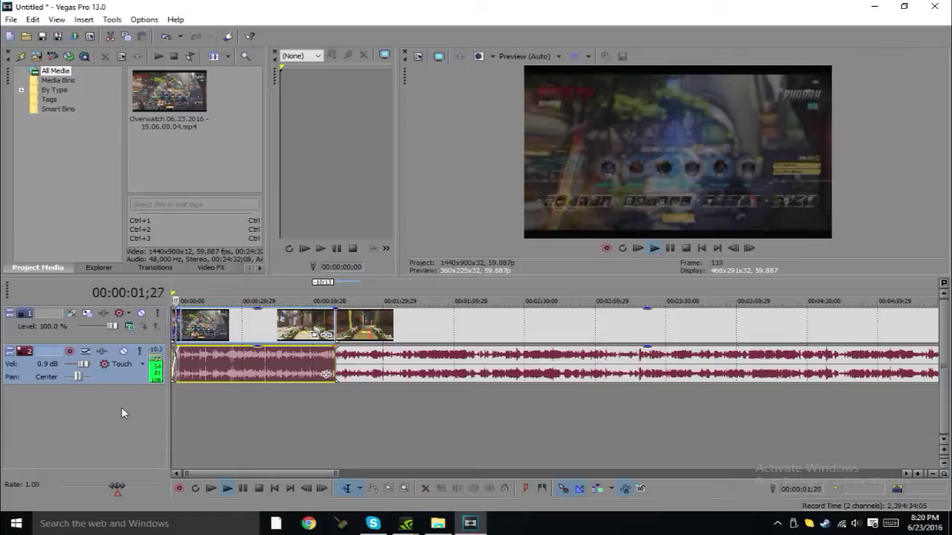
pyautogui.press('space')
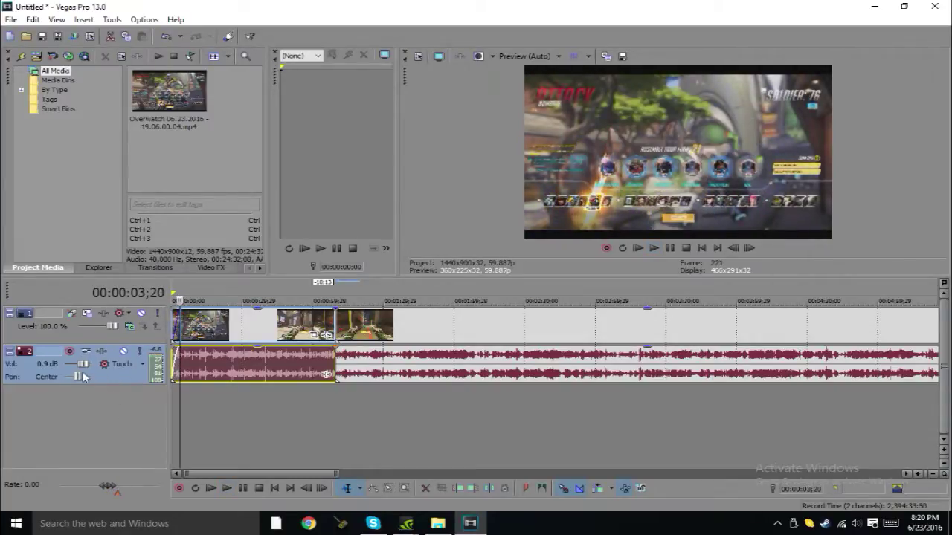
# Lower the audio track's volume to -29.1 dB and listen to the clip at reduced volume.
pyautogui.moveTo(85, 368); pyautogui.dragTo(67, 377)
pyautogui.moveTo(71, 365); pyautogui.dragTo(70, 366)
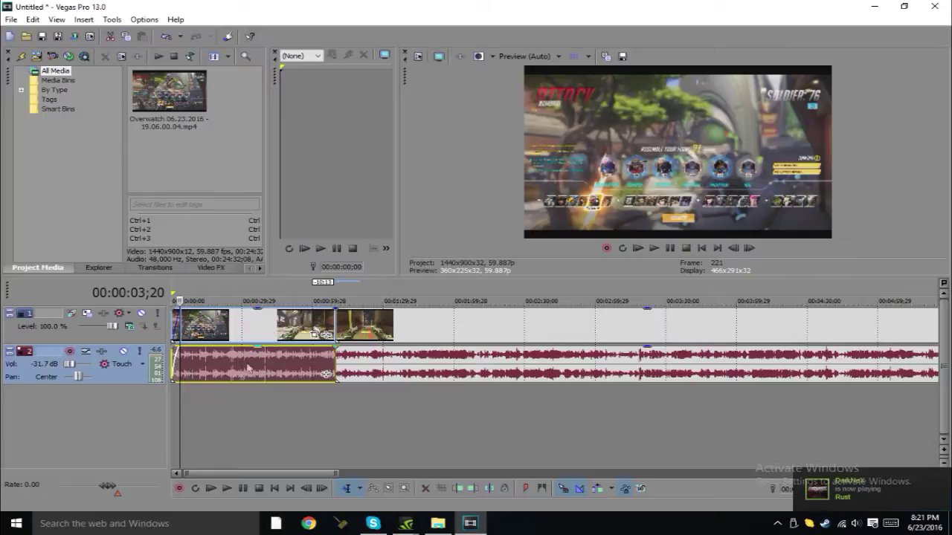
pyautogui.press('space')
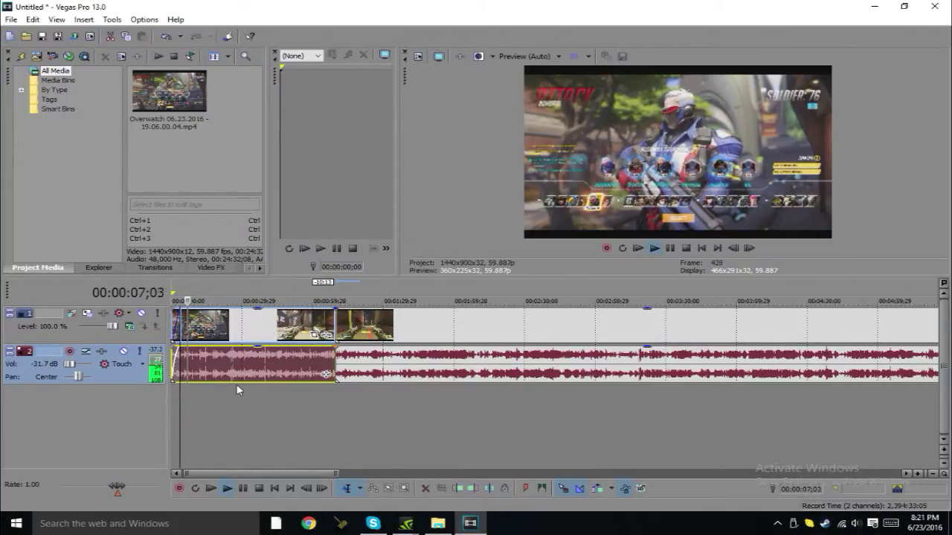
pyautogui.press('space')
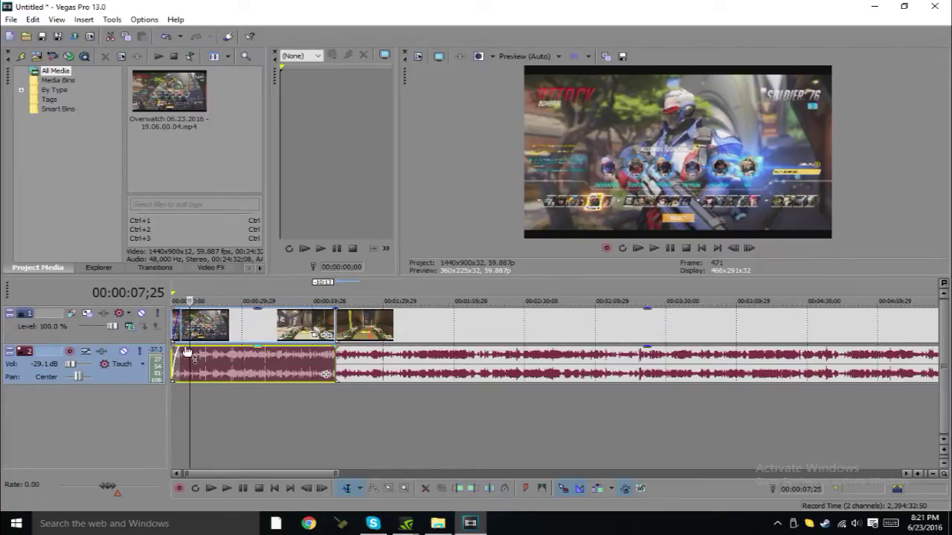
pyautogui.moveTo(113, 329)
pyautogui.mouseDown()
pyautogui.moveTo(91, 329)
pyautogui.moveTo(113, 329)
pyautogui.mouseUp()
# Insert an empty video track and an empty audio track into the project.
pyautogui.rightClick(76, 445)
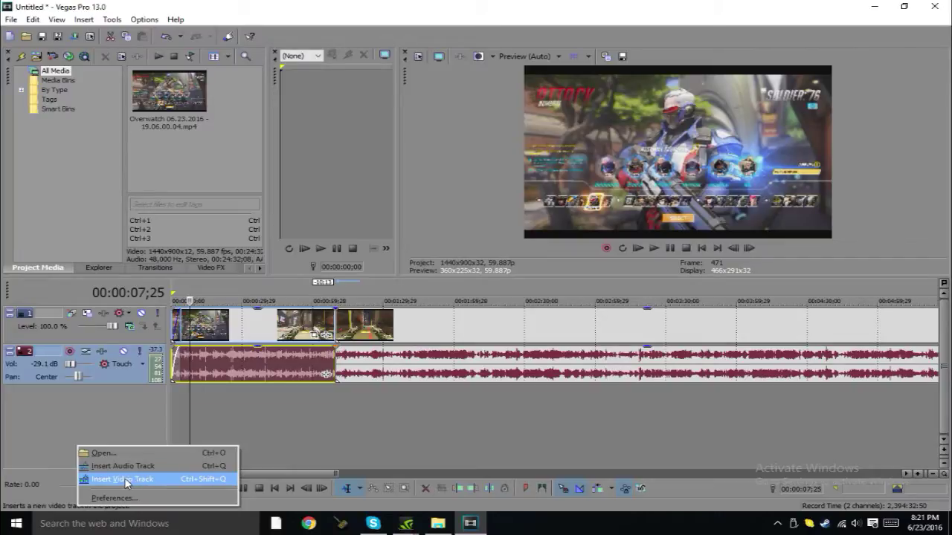
pyautogui.click(123, 479)
pyautogui.rightClick(101, 459)
pyautogui.click(82, 436)
pyautogui.rightClick(114, 444)
pyautogui.click(127, 464)
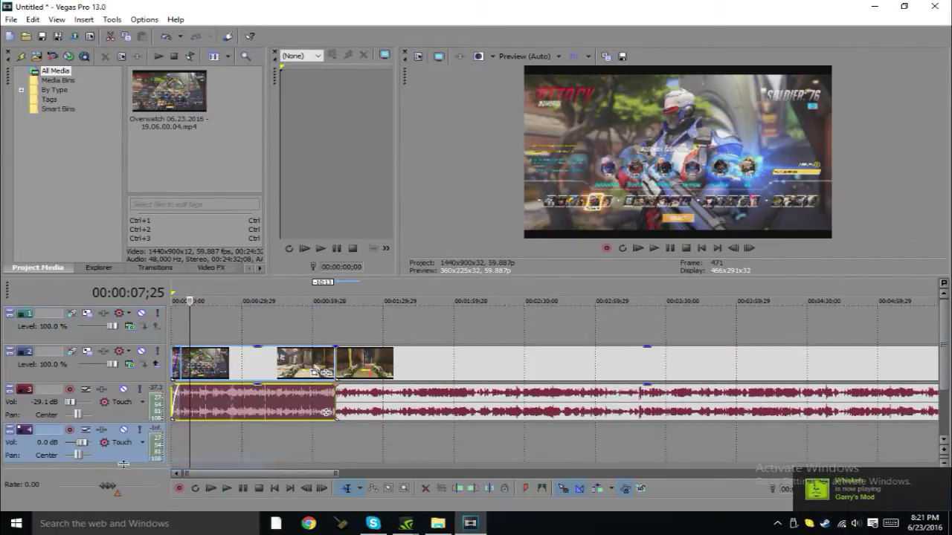
# Remove the empty audio track, keeping the empty video track above the clip.
pyautogui.rightClick(168, 464)
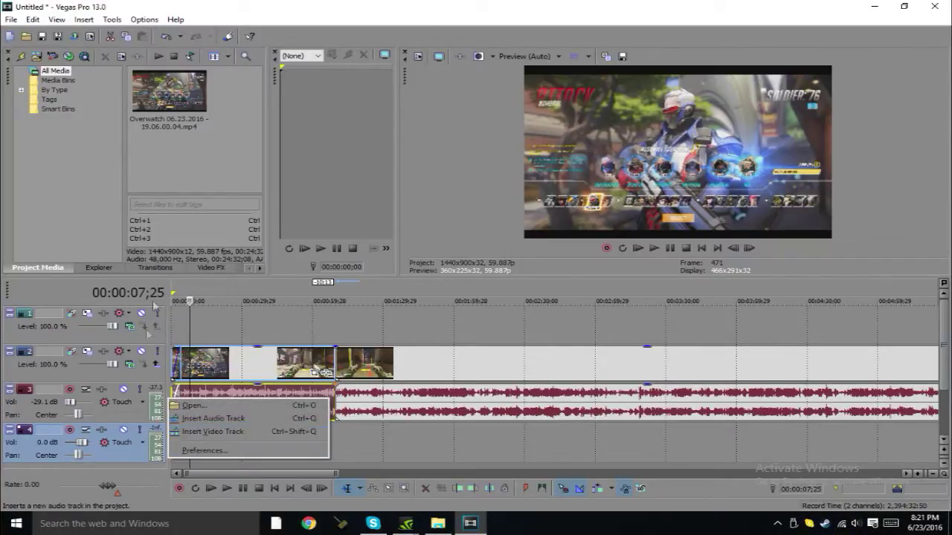
pyautogui.click(249, 5)
pyautogui.hotkey('ctrl', 'z')
pyautogui.hotkey('ctrl', 'z')
pyautogui.rightClick(113, 417)
pyautogui.click(153, 450)
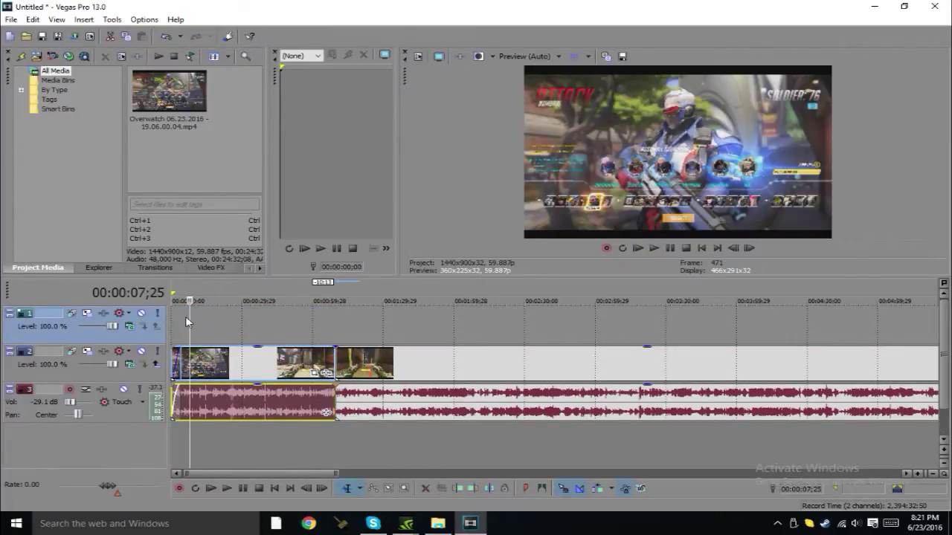
# Insert text media reading "hi" on the empty video track at 00:00:27;13.
pyautogui.moveTo(190, 318); pyautogui.dragTo(236, 328)
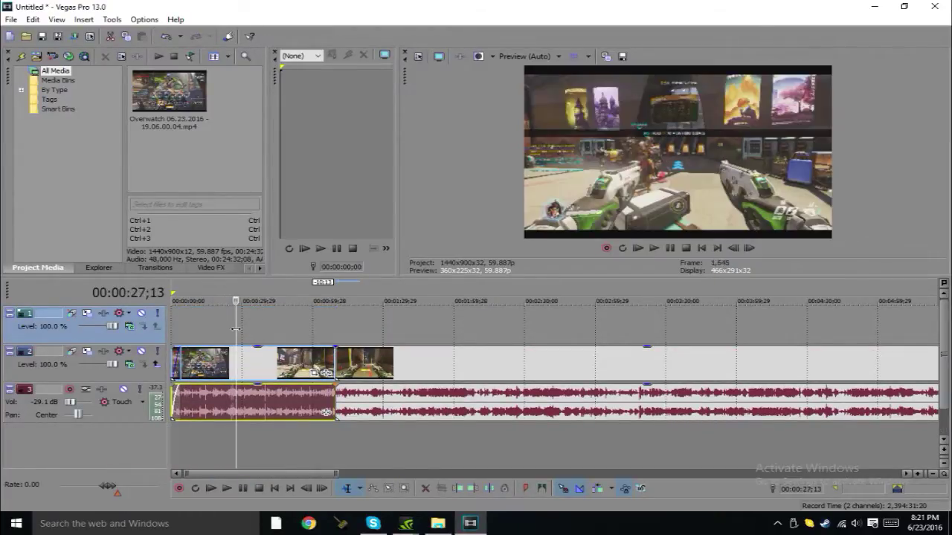
pyautogui.rightClick(262, 321)
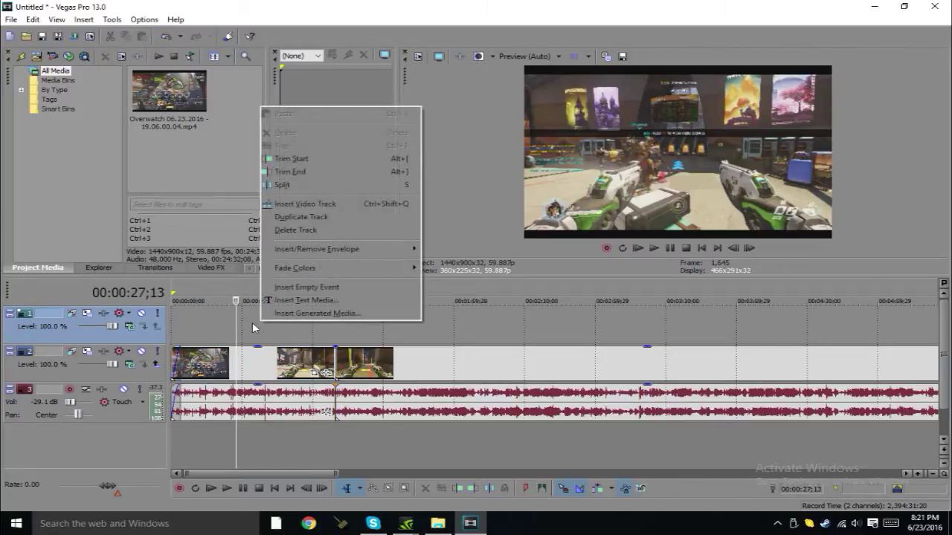
pyautogui.click(287, 302)
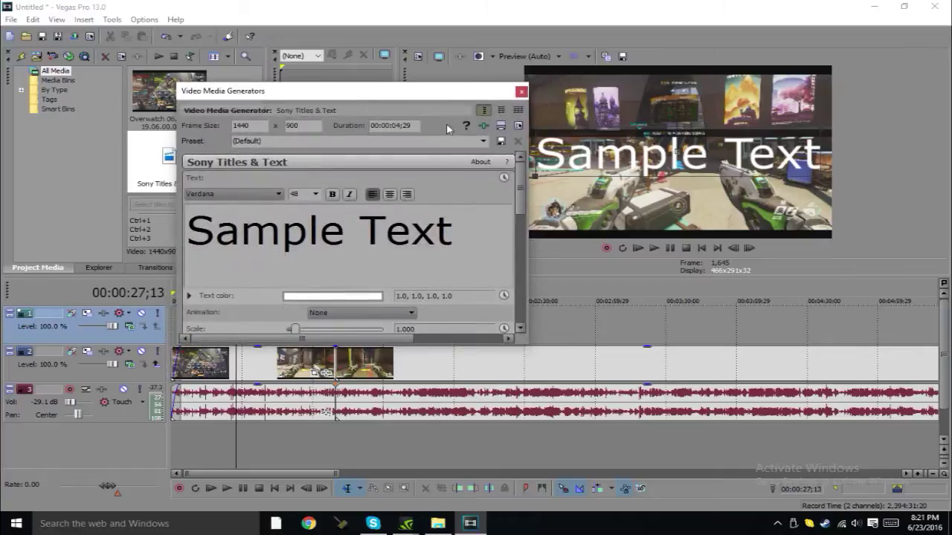
pyautogui.moveTo(448, 103); pyautogui.dragTo(427, 137)
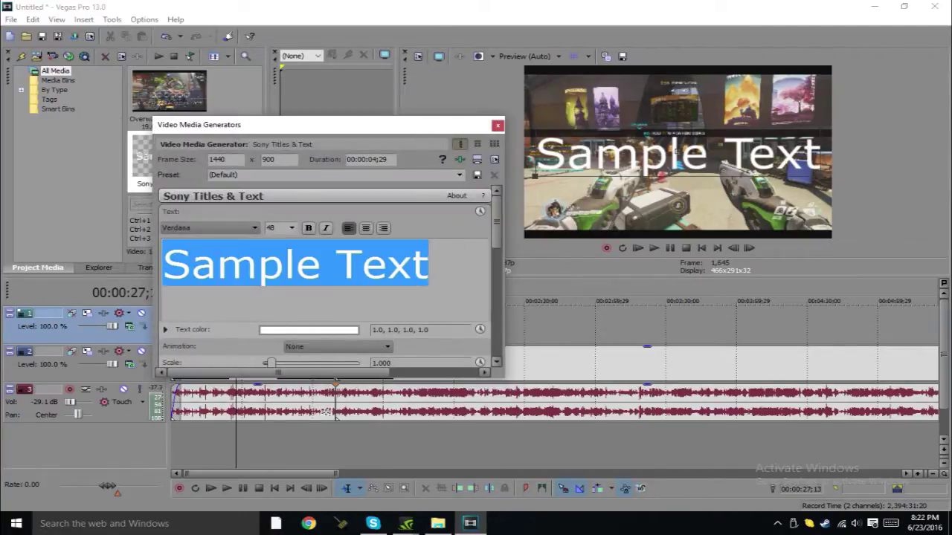
pyautogui.write('hi')
pyautogui.hotkey('ctrl', 'a')
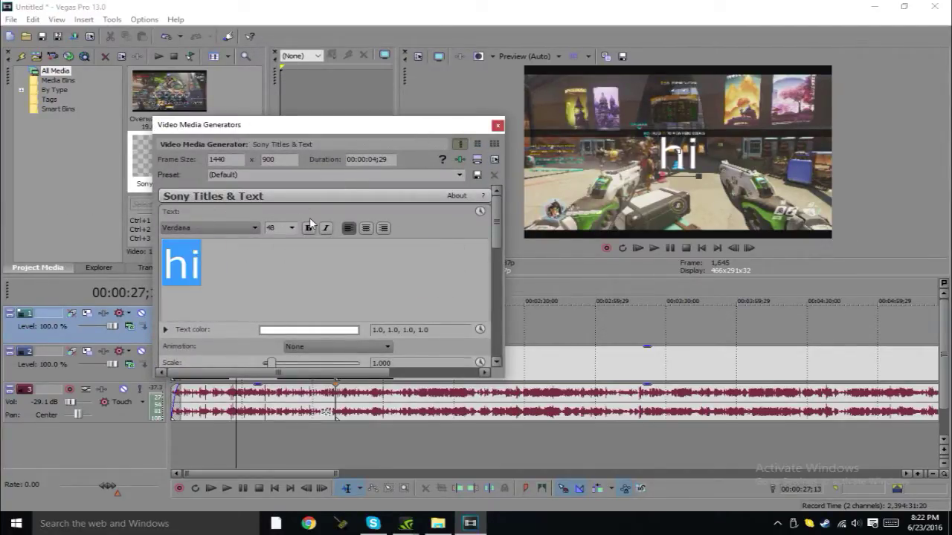
pyautogui.click(497, 125)
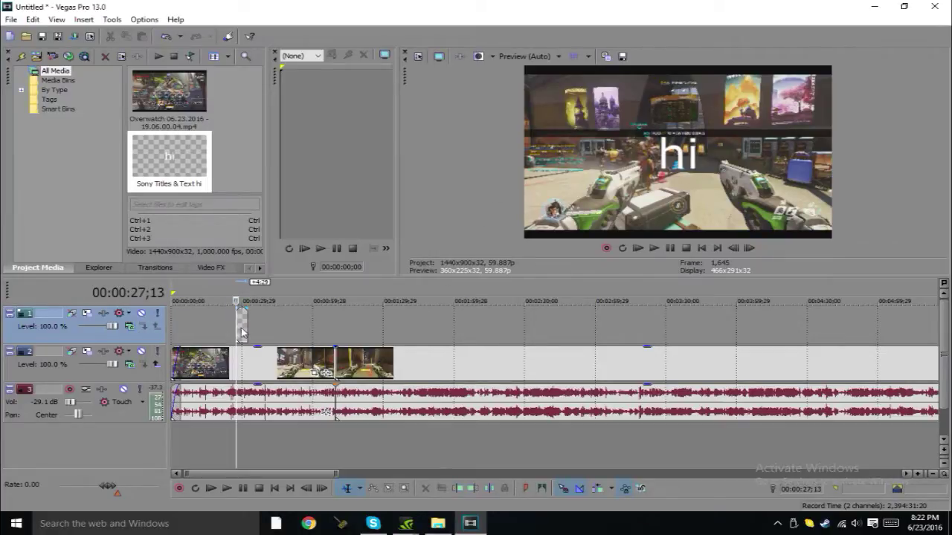
# Play the timeline around the "hi" title to preview it over the clip.
pyautogui.press('space')
pyautogui.press('j')
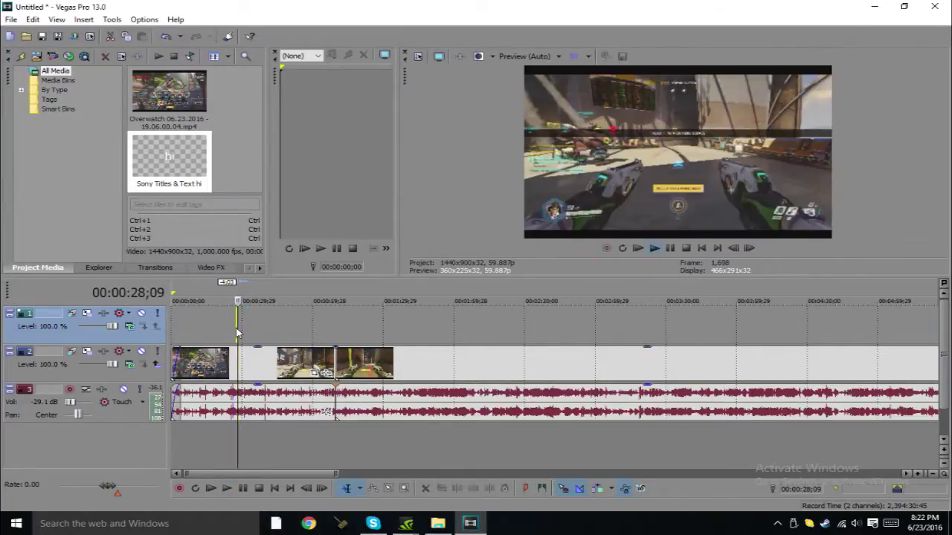
pyautogui.press('l')
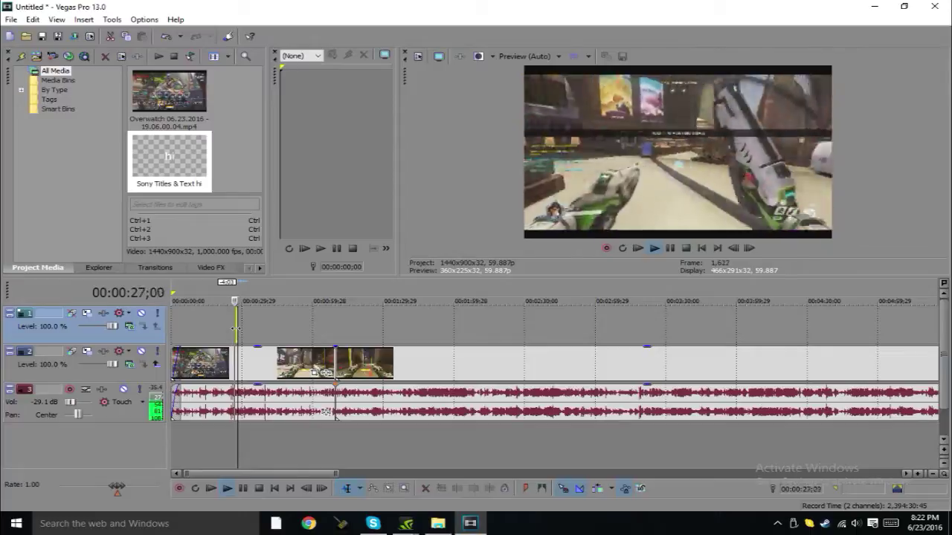
pyautogui.press('k')
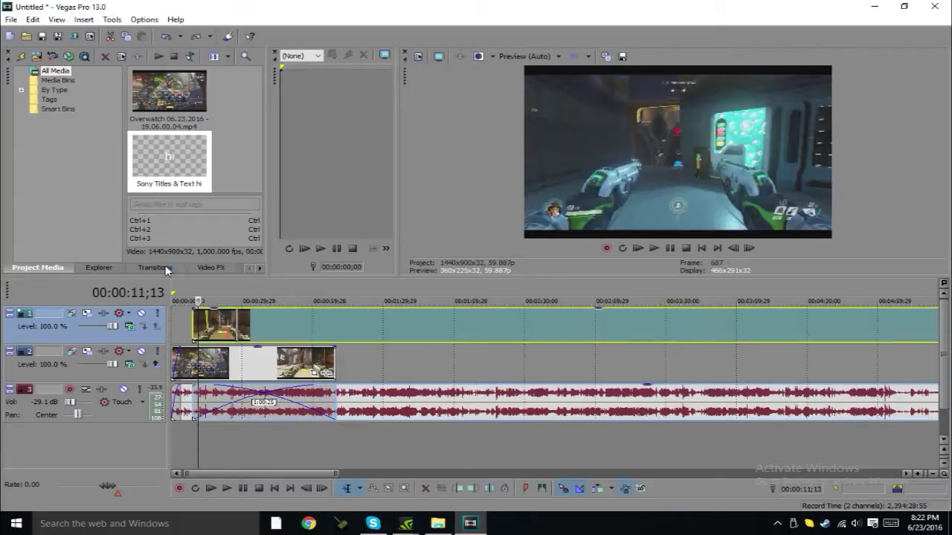
# Undo moving the second clip part to the upper video track, and move the "hi" title to about 00:04:08.
pyautogui.hotkey('ctrl', 'z')
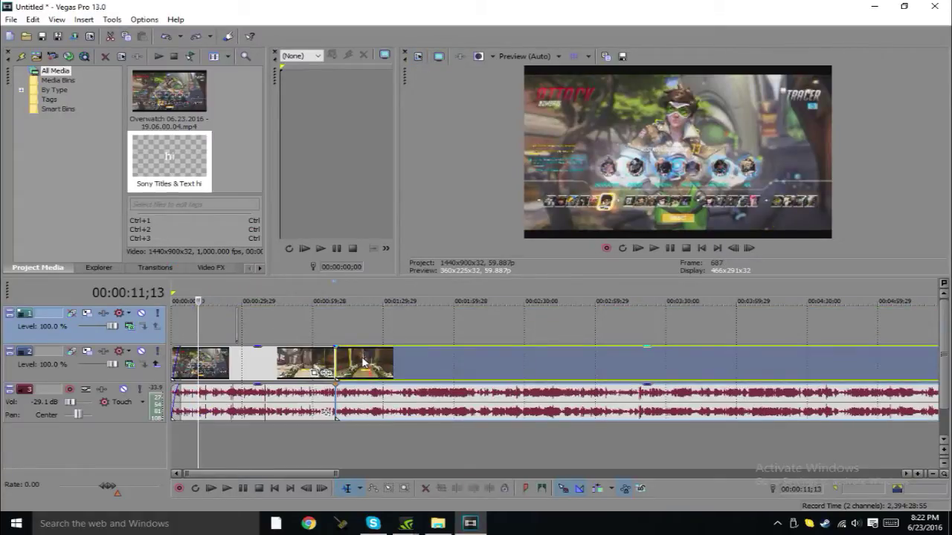
pyautogui.click(363, 359)
pyautogui.moveTo(234, 330); pyautogui.dragTo(782, 325)
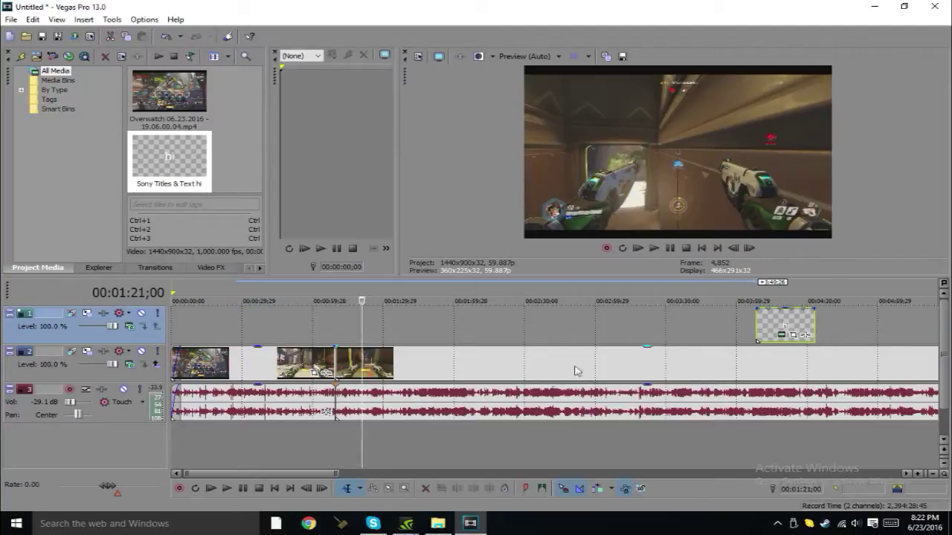
# Split the second clip part at 00:01:21;00 and move its short first piece to the upper video track at 00:00:35;06.
pyautogui.click(362, 358)
pyautogui.press('s')
pyautogui.moveTo(352, 360); pyautogui.dragTo(268, 325)
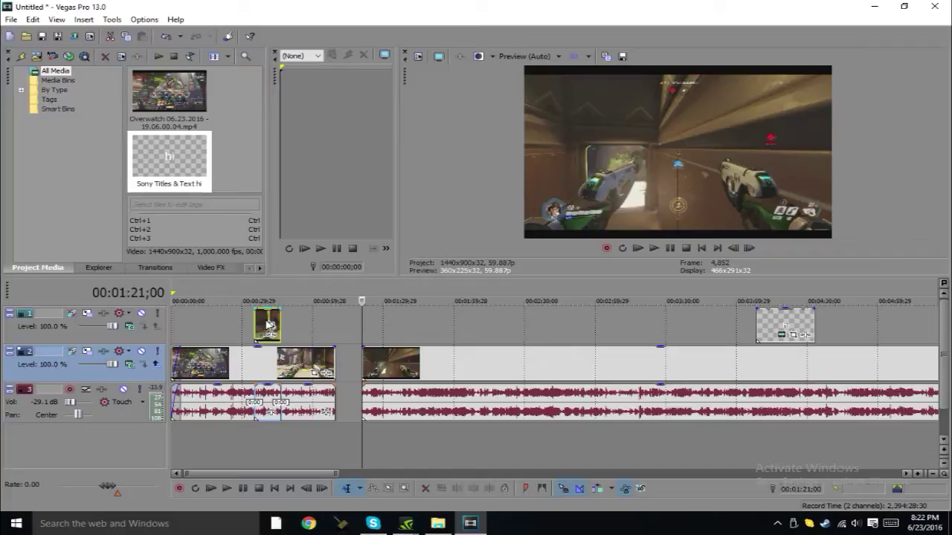
pyautogui.click(269, 325)
pyautogui.click(249, 320)
pyautogui.click(255, 322)
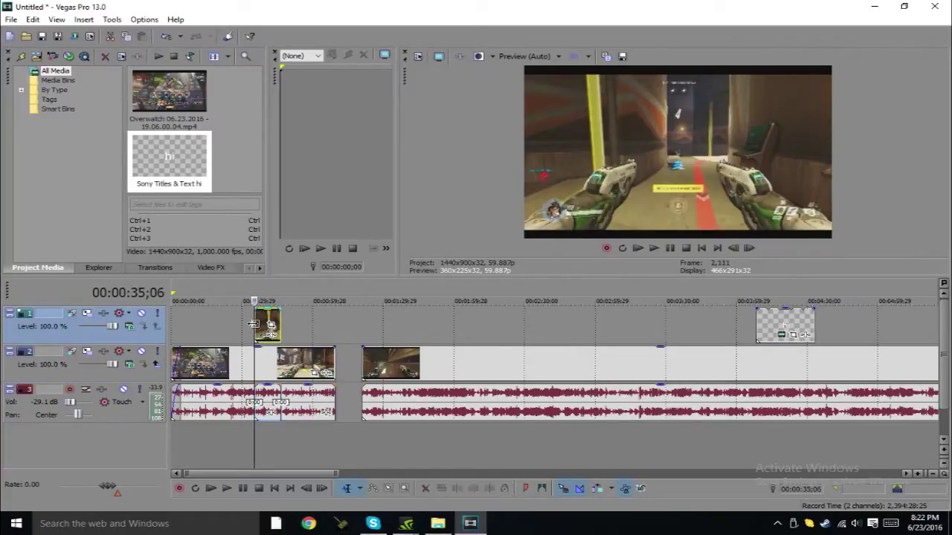
# Move the short piece's audio onto a new audio track below the existing one and play the overlapping clips.
pyautogui.click(262, 410)
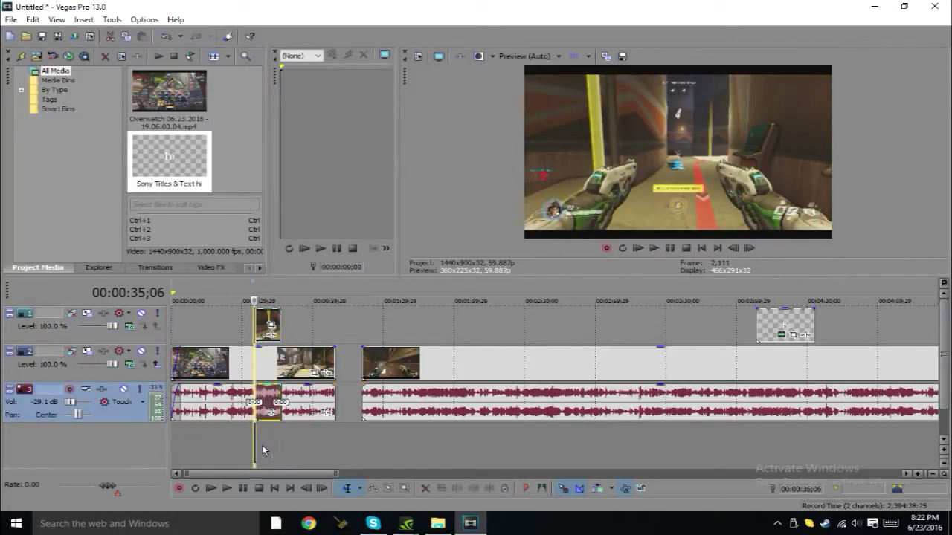
pyautogui.moveTo(262, 451); pyautogui.dragTo(265, 446)
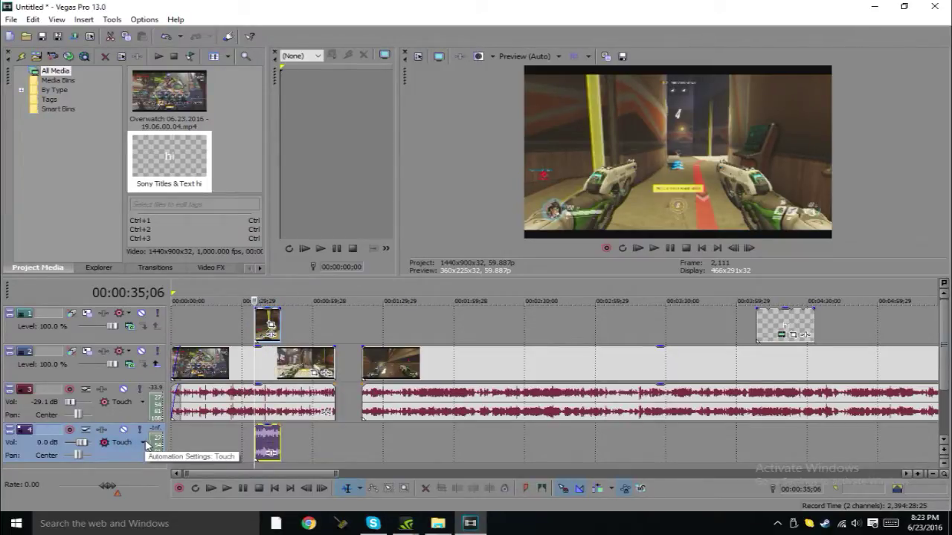
pyautogui.press('space')
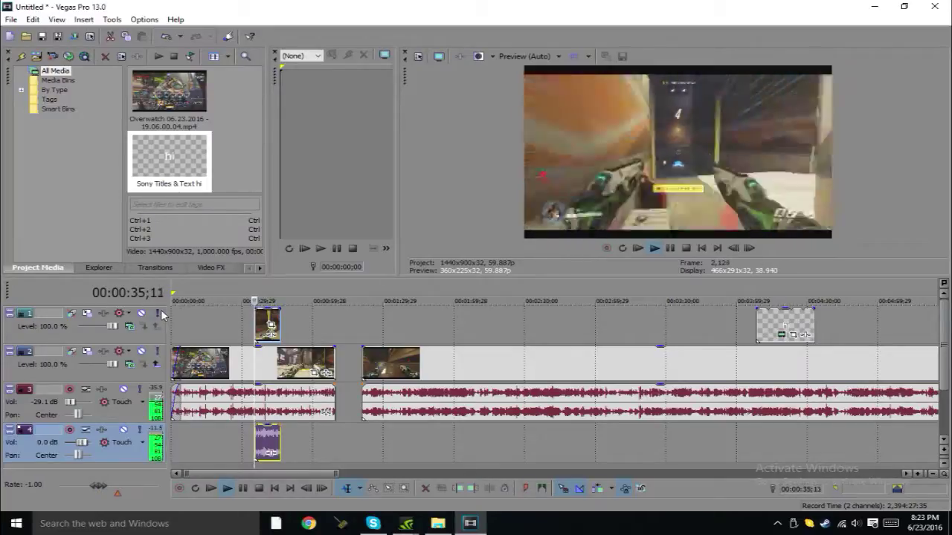
pyautogui.press('space')
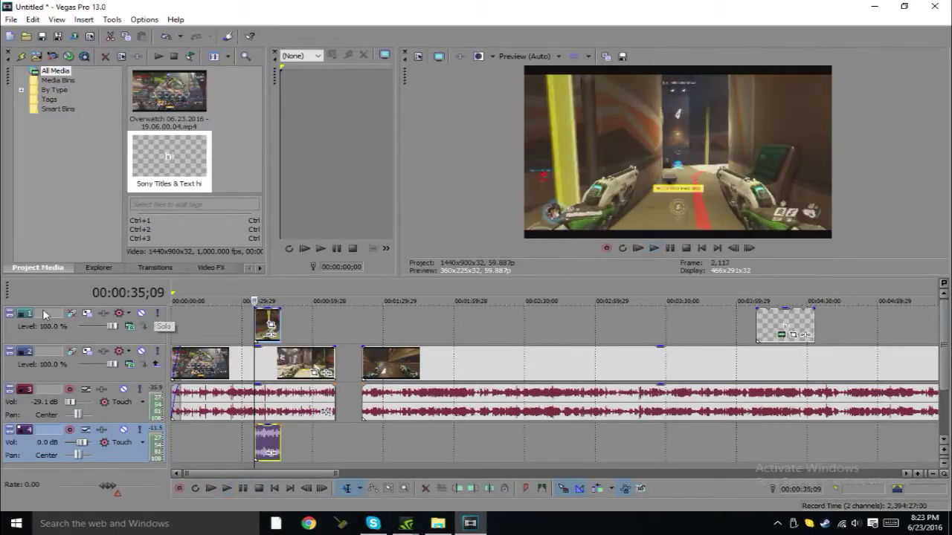
# Use Track Motion to shrink video track 1 to about 736 × 384 in the frame's upper-right corner, and play the result.
pyautogui.click(88, 320)
pyautogui.click(88, 316)
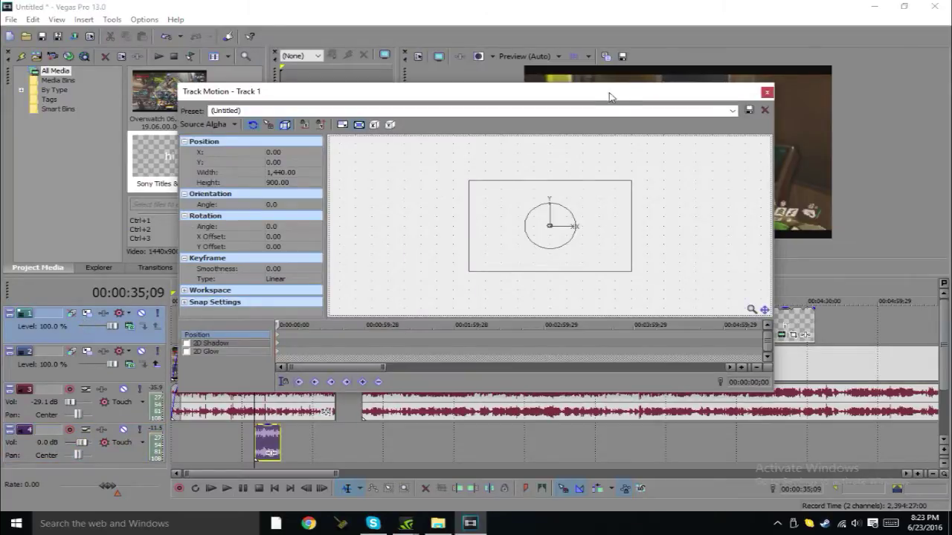
pyautogui.moveTo(610, 97); pyautogui.dragTo(545, 182)
pyautogui.click(277, 211)
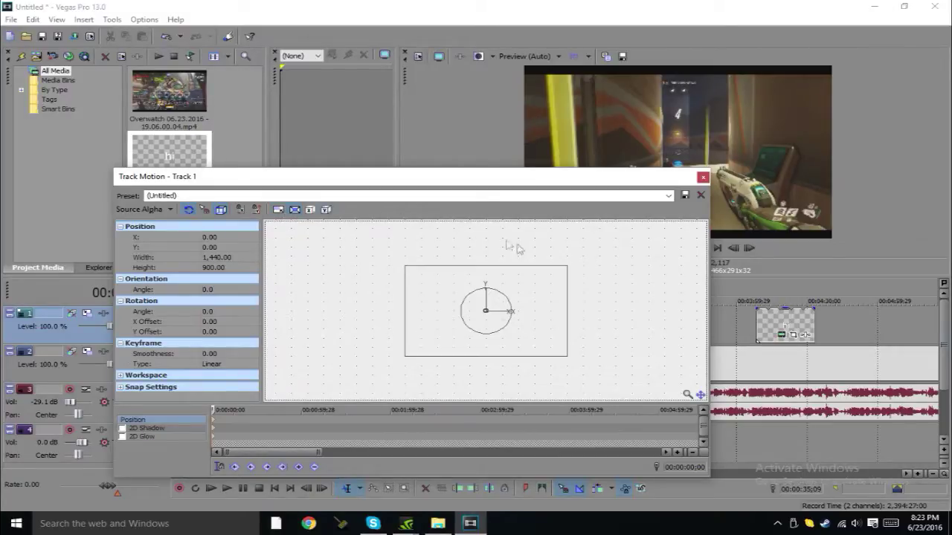
pyautogui.moveTo(566, 267); pyautogui.dragTo(548, 276)
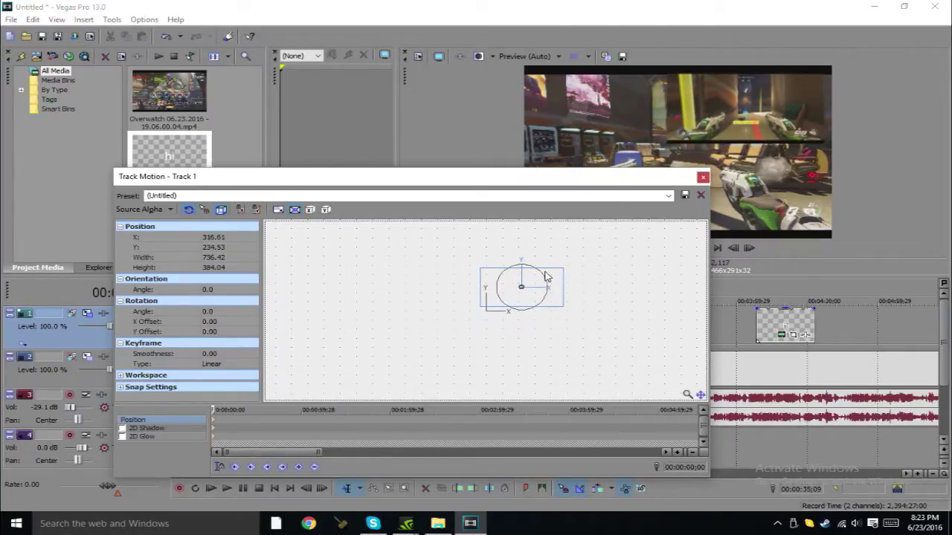
pyautogui.click(701, 179)
pyautogui.press('space')
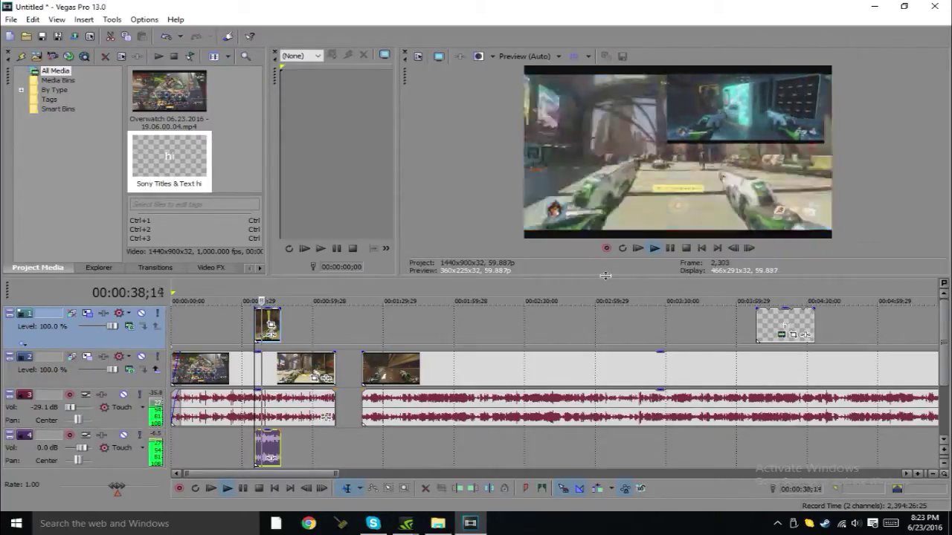
pyautogui.press('space')
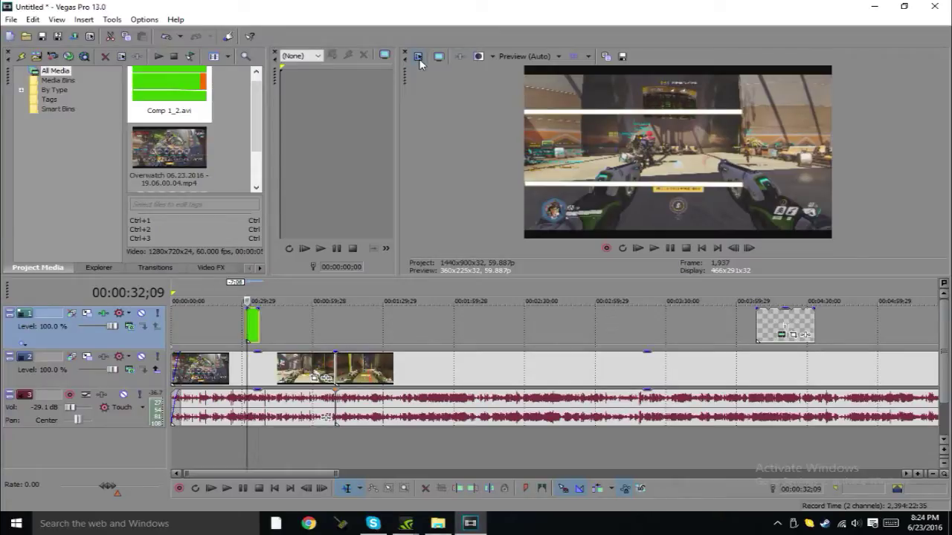
# Fit the whole project in the timeline and choose the Youtube render template in the project properties.
pyautogui.moveTo(336, 474); pyautogui.dragTo(902, 424)
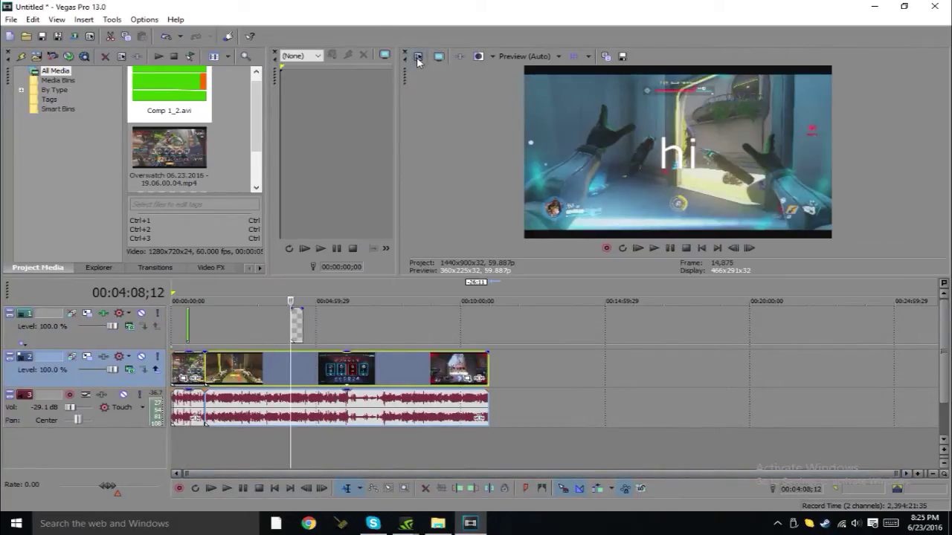
pyautogui.click(418, 57)
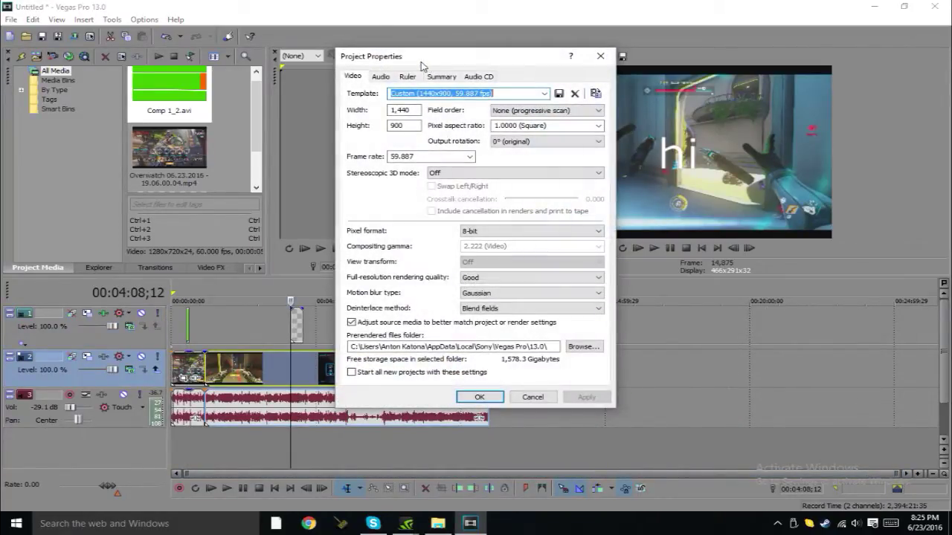
pyautogui.click(545, 93)
pyautogui.scroll(-1, 461, 312)
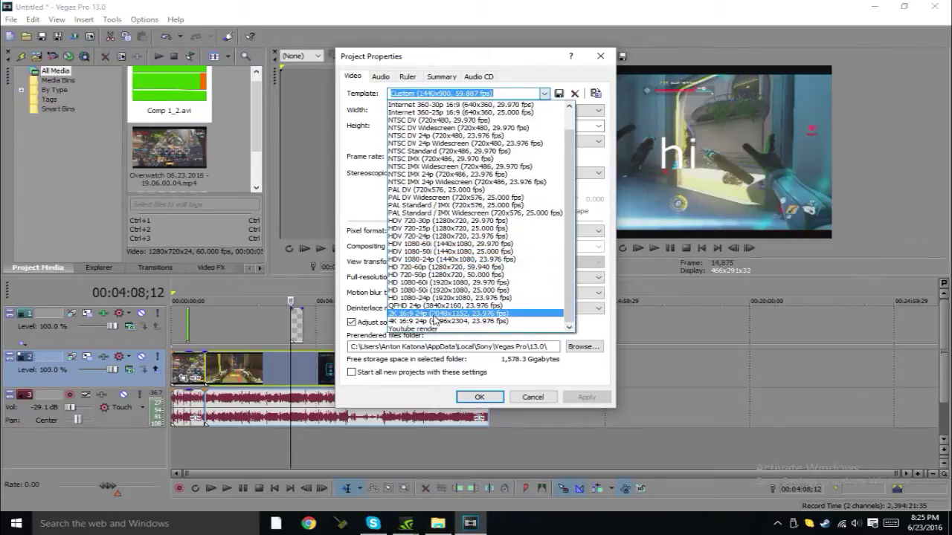
pyautogui.click(423, 328)
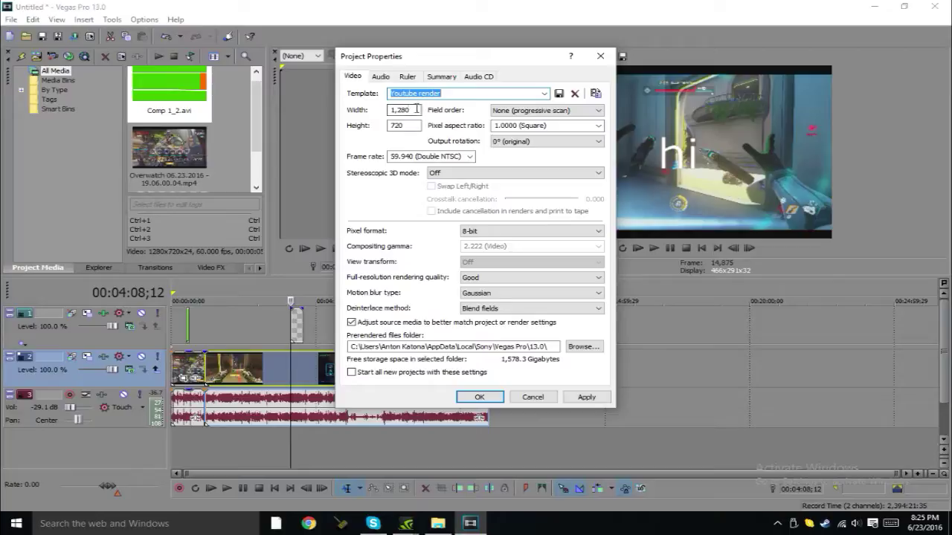
# Check the template's frame size and frame rate, make these settings the default for all new projects, and apply them.
pyautogui.press('Tab')
pyautogui.press('Tab')
pyautogui.press('Tab')
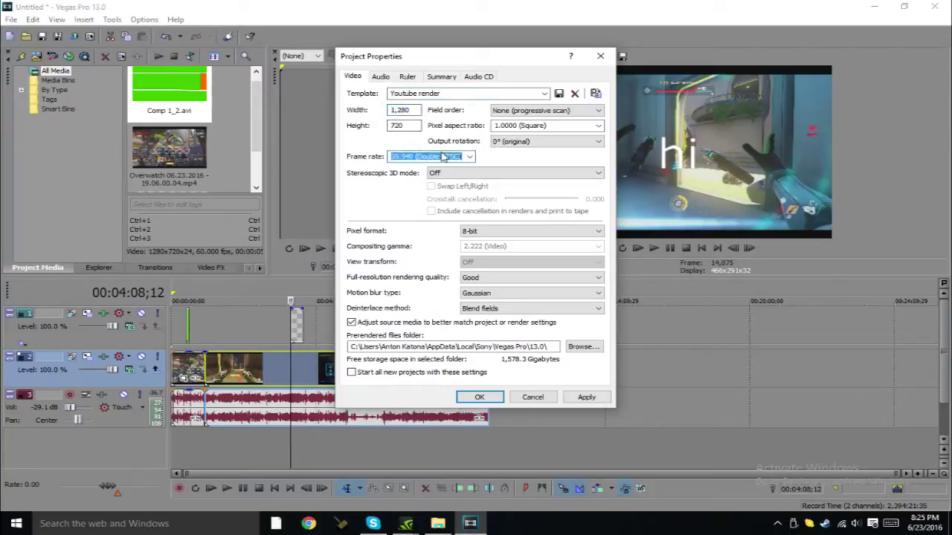
pyautogui.click(469, 157)
pyautogui.click(469, 157)
pyautogui.click(376, 376)
pyautogui.click(582, 398)
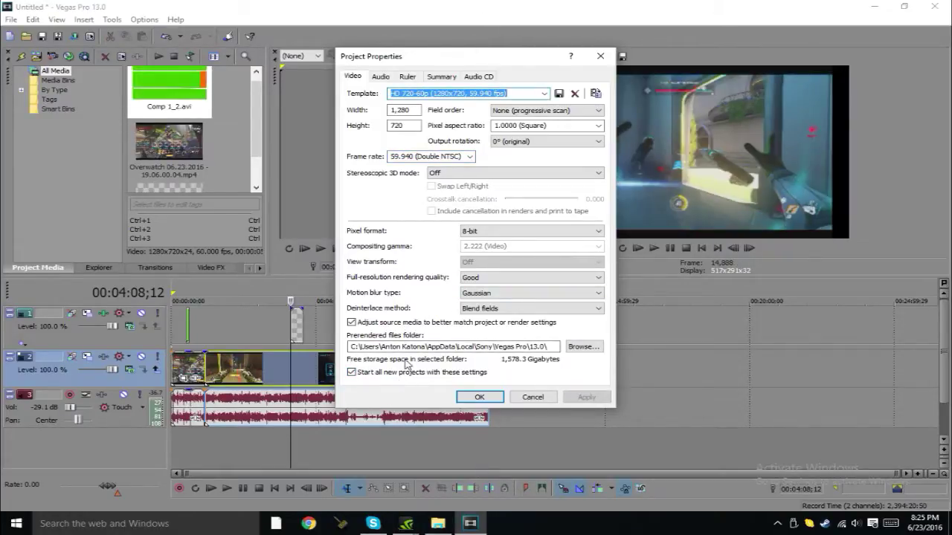
# Review the project's audio and ruler settings, and go back to the video settings with the prerendered files folder.
pyautogui.click(380, 76)
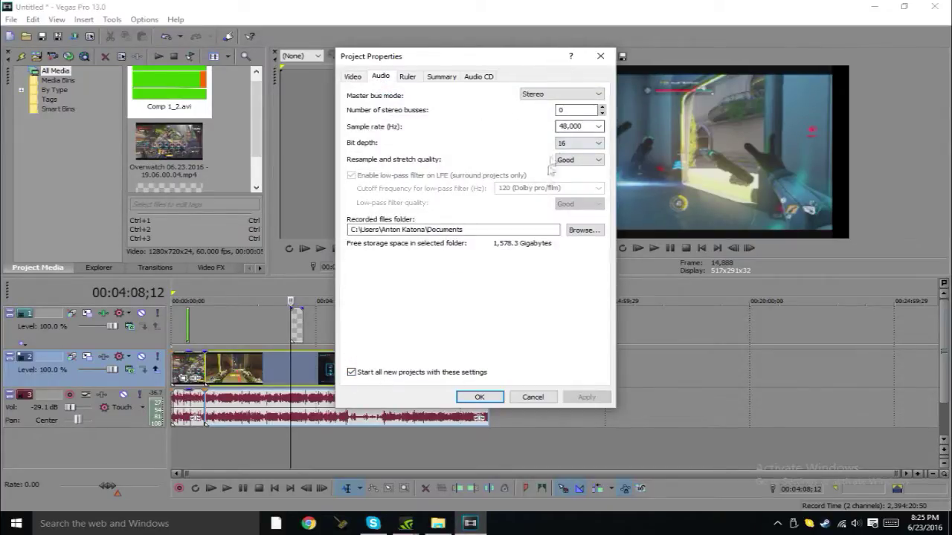
pyautogui.click(407, 77)
pyautogui.click(380, 77)
pyautogui.click(354, 77)
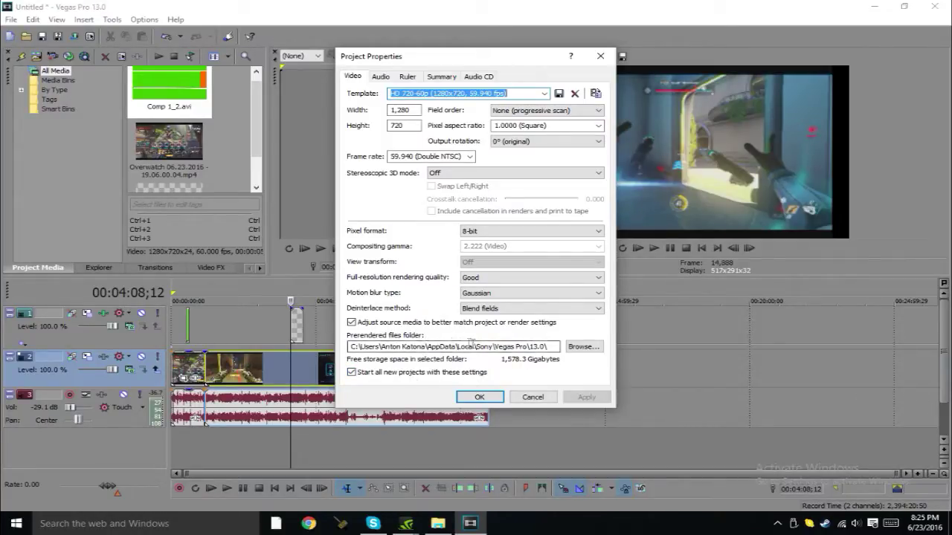
pyautogui.click(558, 347)
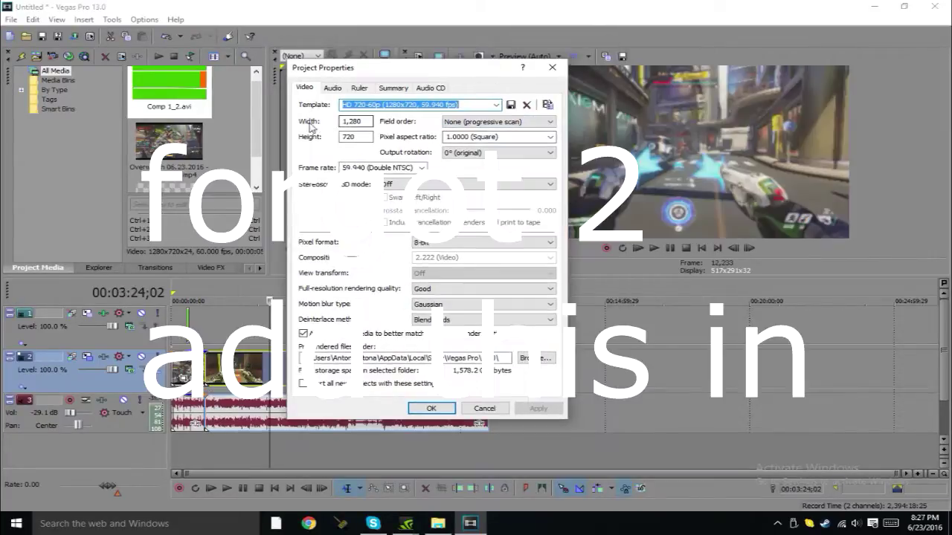
# Choose the Youtube render template in the project properties and enter Name as the template name.
pyautogui.click(496, 105)
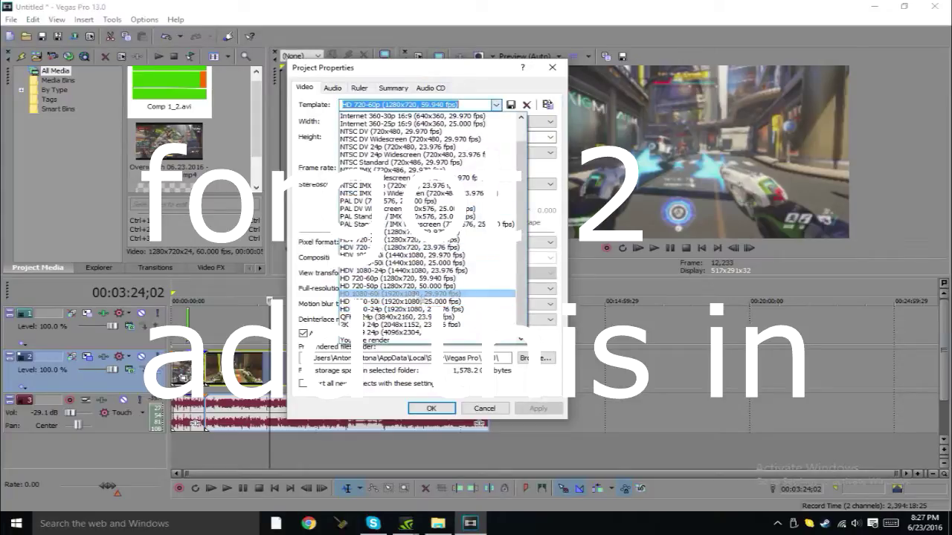
pyautogui.click(398, 343)
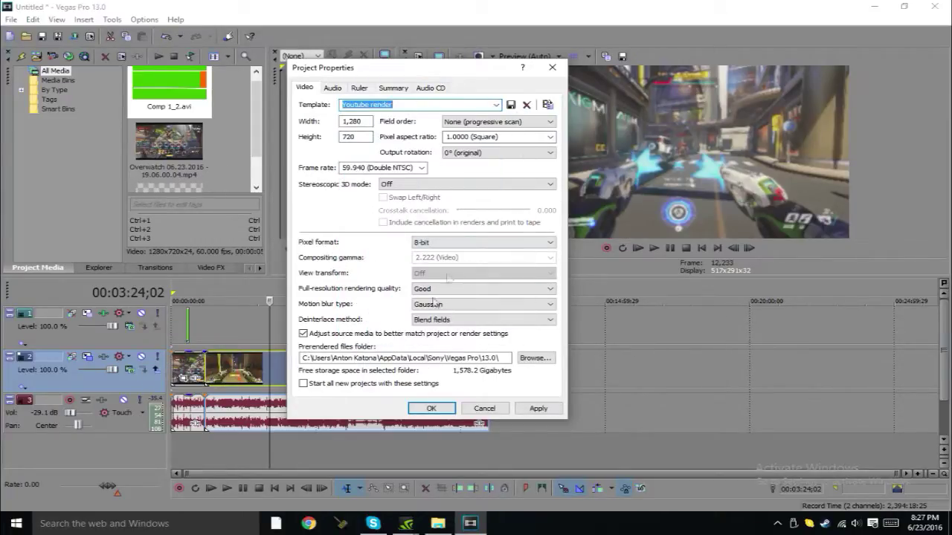
pyautogui.moveTo(407, 104); pyautogui.dragTo(363, 104)
pyautogui.press('BackSpace')
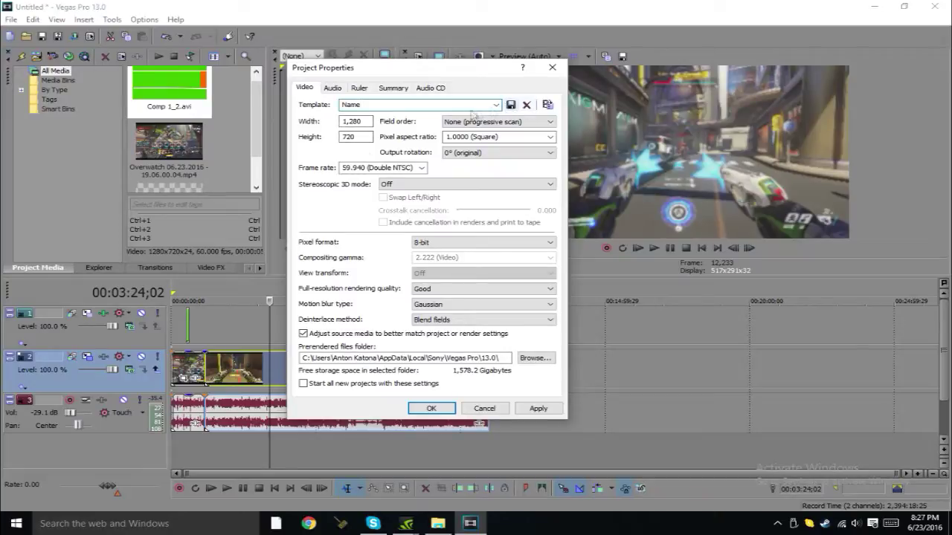
# Choose the Youtube render template again, apply it, and close the project properties.
pyautogui.doubleClick(416, 102)
pyautogui.click(496, 105)
pyautogui.scroll(-1, 394, 313)
pyautogui.click(371, 340)
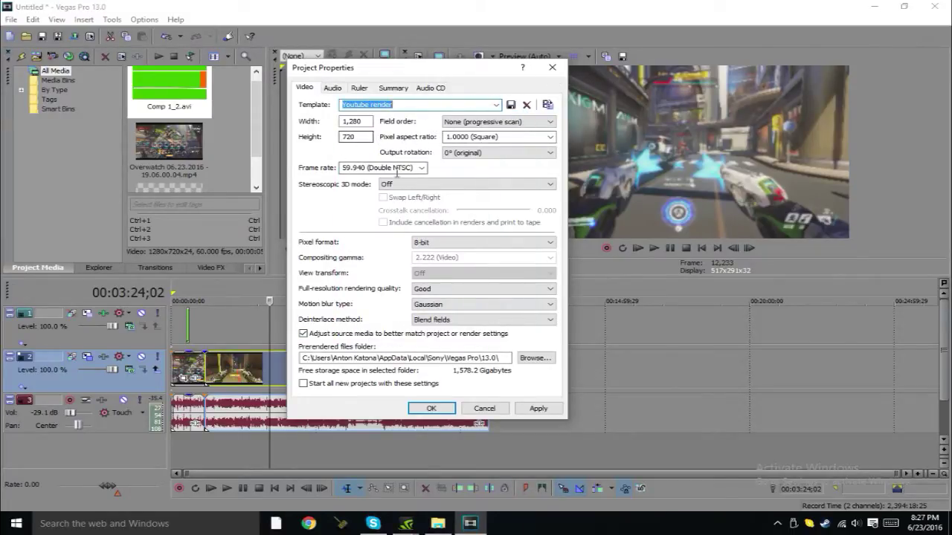
pyautogui.click(539, 408)
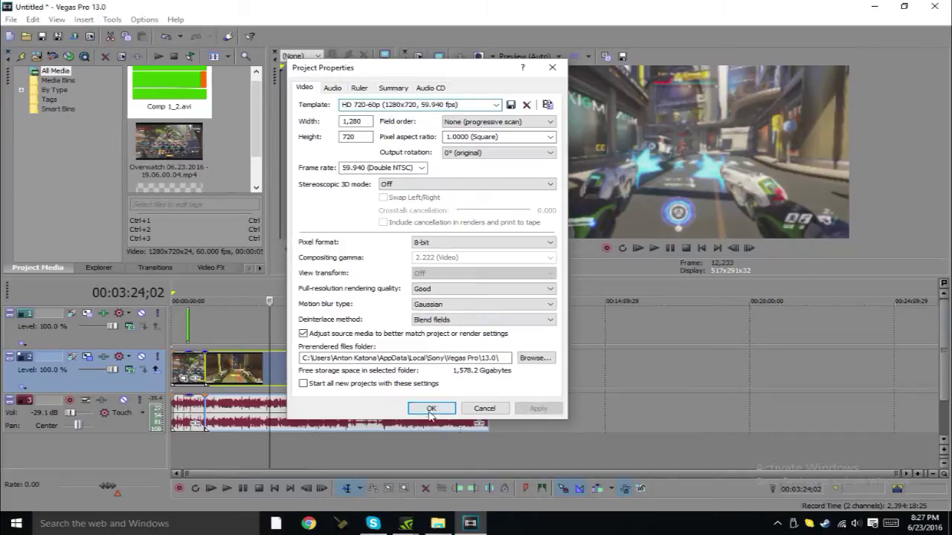
pyautogui.click(431, 408)
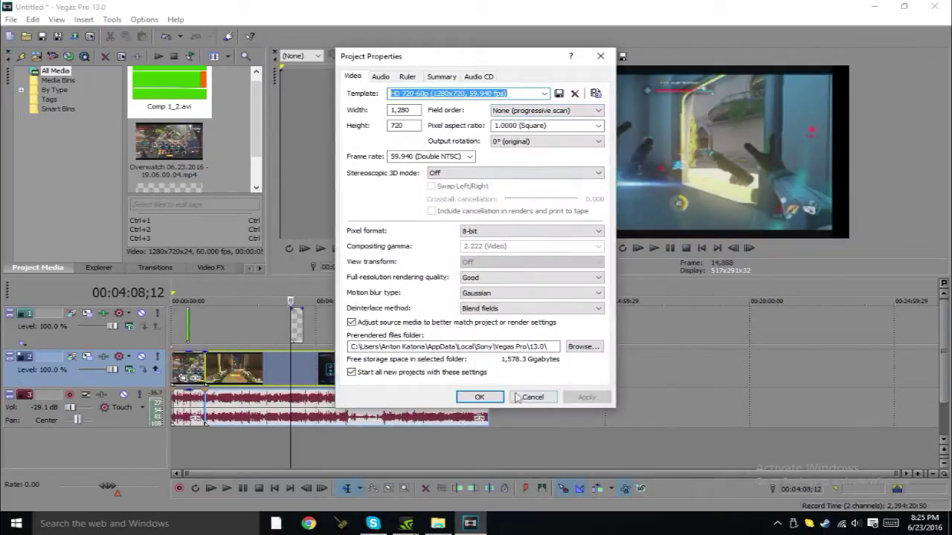
pyautogui.click(601, 395)
pyautogui.click(483, 395)
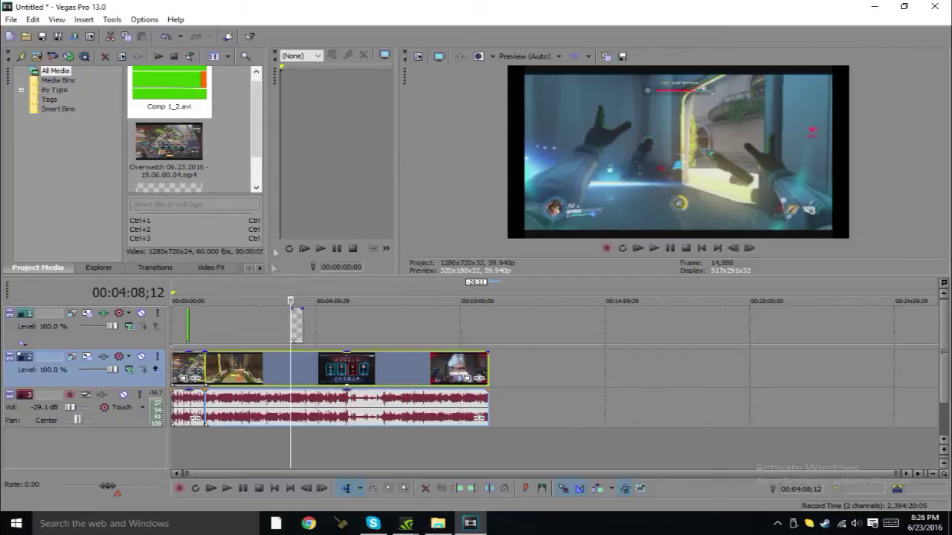
# Use Track Motion to enlarge video track 2 to about 1,427 × 813, filling the whole frame.
pyautogui.click(87, 360)
pyautogui.moveTo(382, 174); pyautogui.dragTo(451, 195)
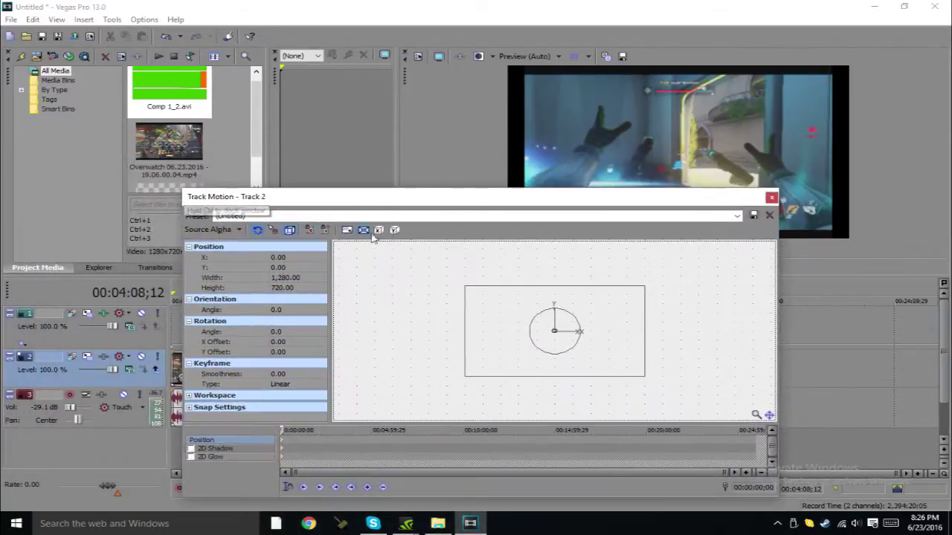
pyautogui.moveTo(645, 287)
pyautogui.mouseDown()
pyautogui.moveTo(663, 277)
pyautogui.moveTo(659, 289)
pyautogui.moveTo(629, 294)
pyautogui.mouseUp()
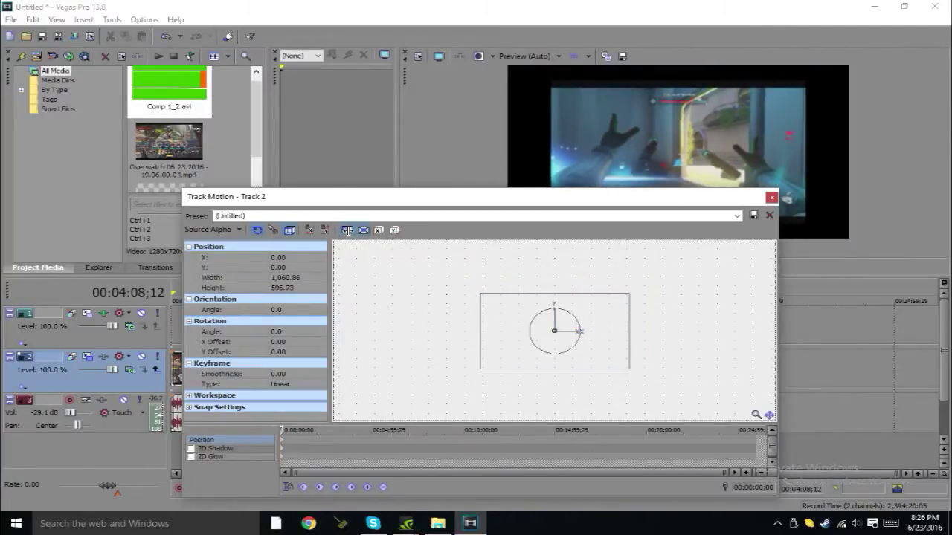
pyautogui.moveTo(467, 199); pyautogui.dragTo(447, 127)
pyautogui.moveTo(609, 222); pyautogui.dragTo(635, 211)
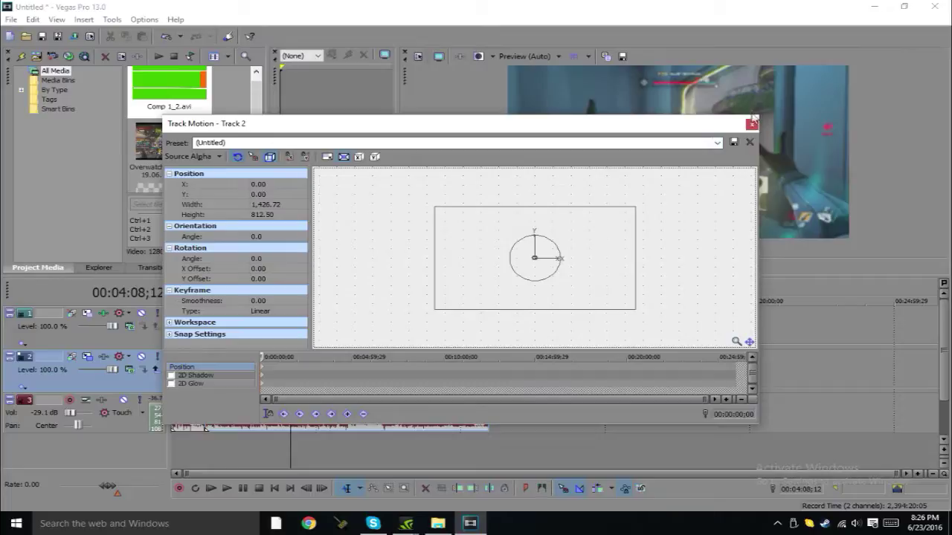
pyautogui.click(752, 122)
# Play the enlarged track briefly, stop, and place the timeline cursor at 00:03:24;02.
pyautogui.press('space')
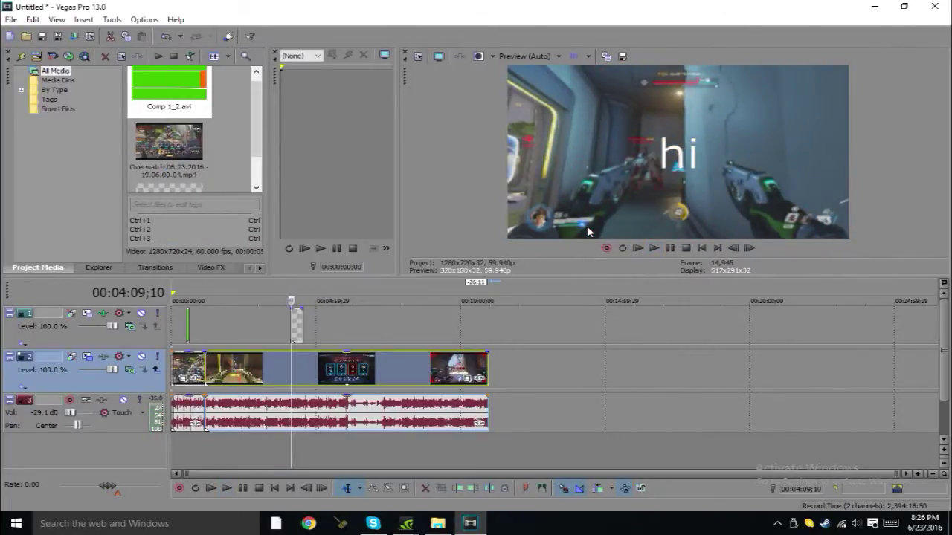
pyautogui.press('Return')
pyautogui.click(270, 361)
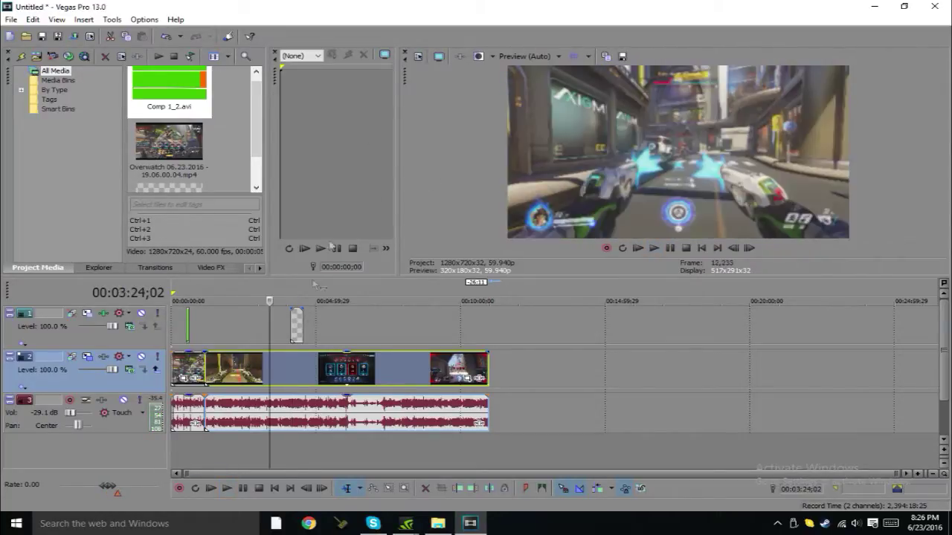
# Open Render As, turn off the favorites-only filter, and expand the MainConcept AVC/AAC format's templates.
pyautogui.click(11, 19)
pyautogui.click(29, 111)
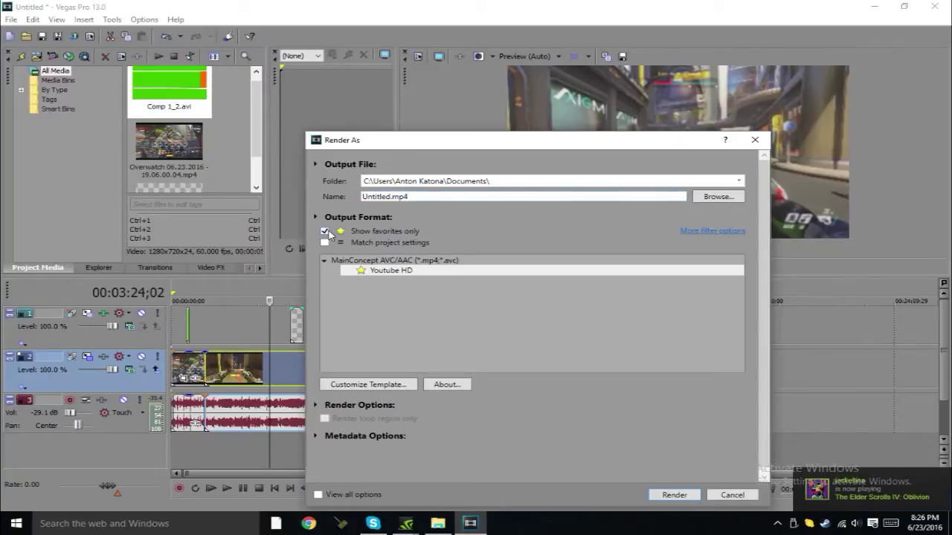
pyautogui.click(325, 231)
pyautogui.moveTo(740, 271)
pyautogui.mouseDown()
pyautogui.moveTo(737, 282)
pyautogui.moveTo(732, 269)
pyautogui.mouseUp()
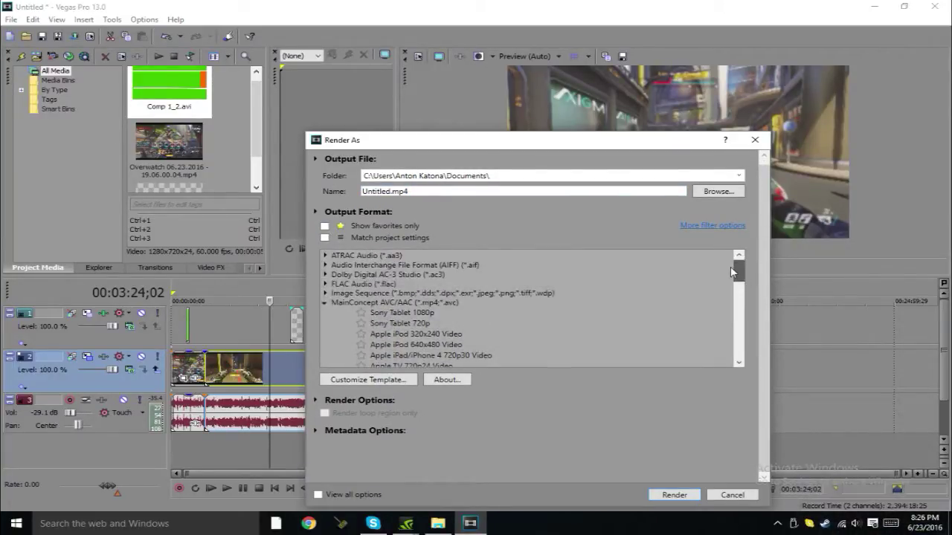
pyautogui.click(325, 303)
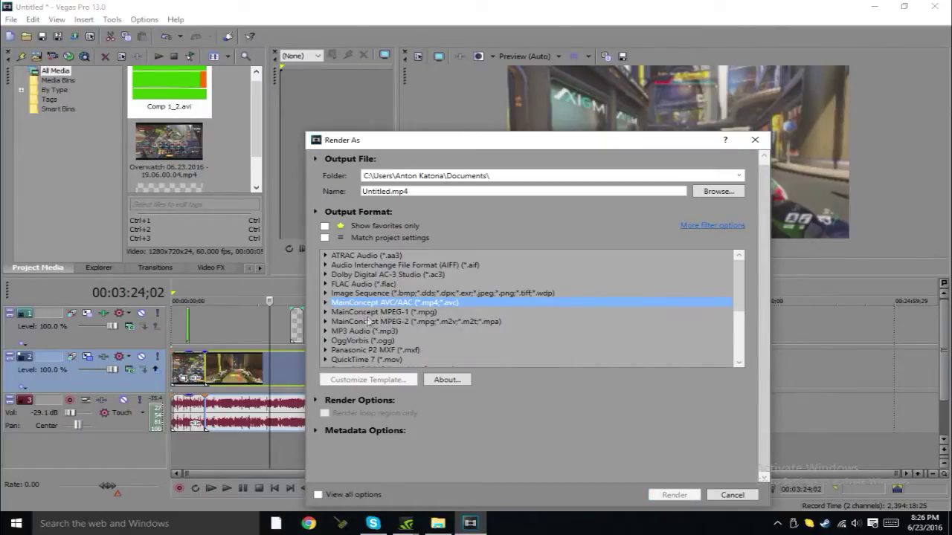
pyautogui.click(325, 304)
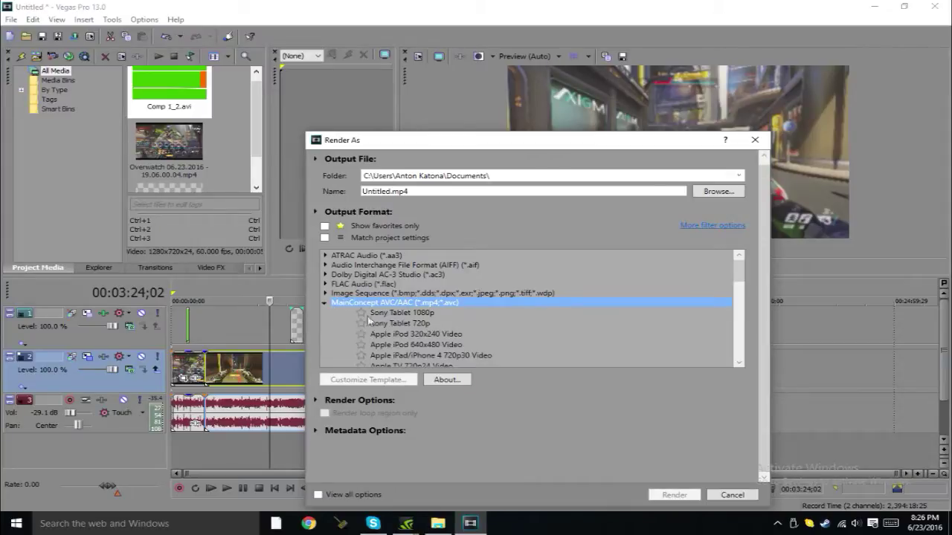
# Select the Internet HD 720p template among the MainConcept AVC/AAC render templates.
pyautogui.scroll(-3, 360, 319)
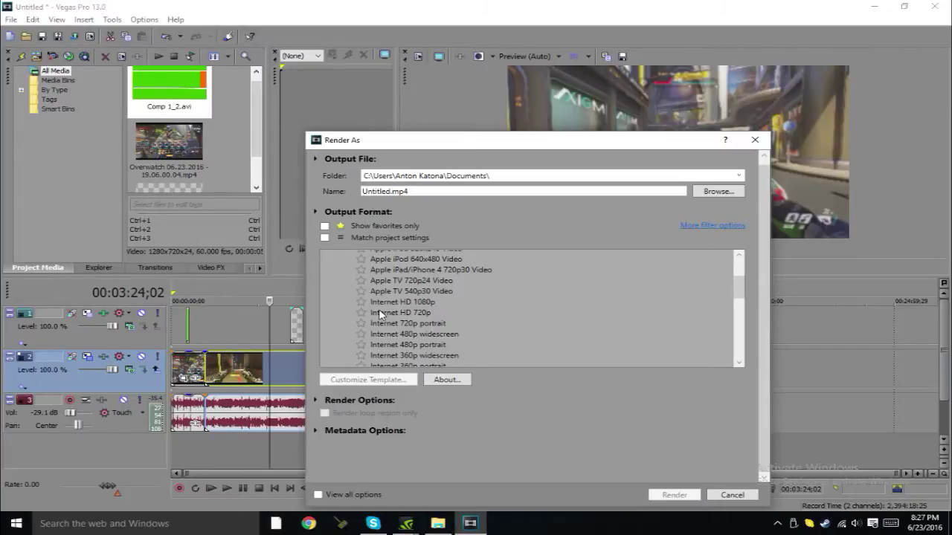
pyautogui.click(382, 313)
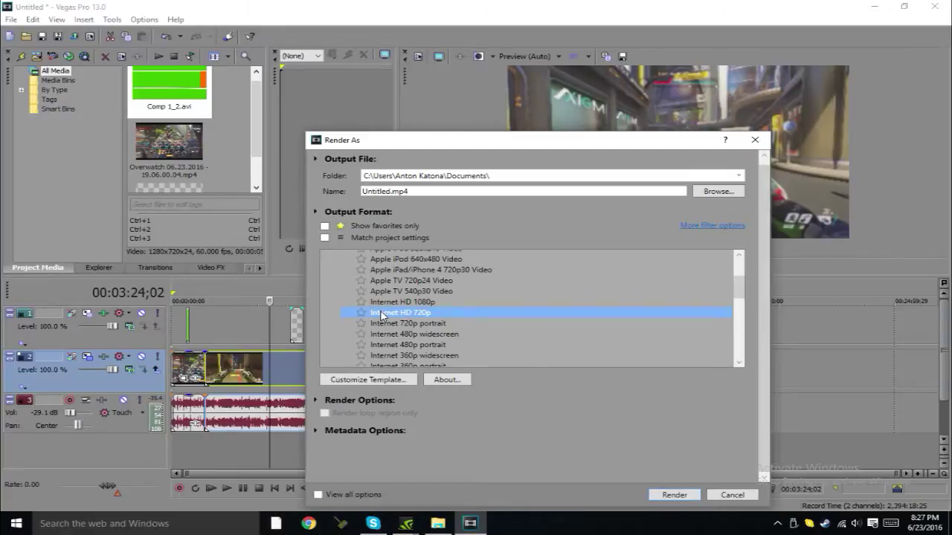
pyautogui.click(400, 302)
pyautogui.click(431, 314)
pyautogui.scroll(-2, 398, 313)
pyautogui.scroll(1, 399, 316)
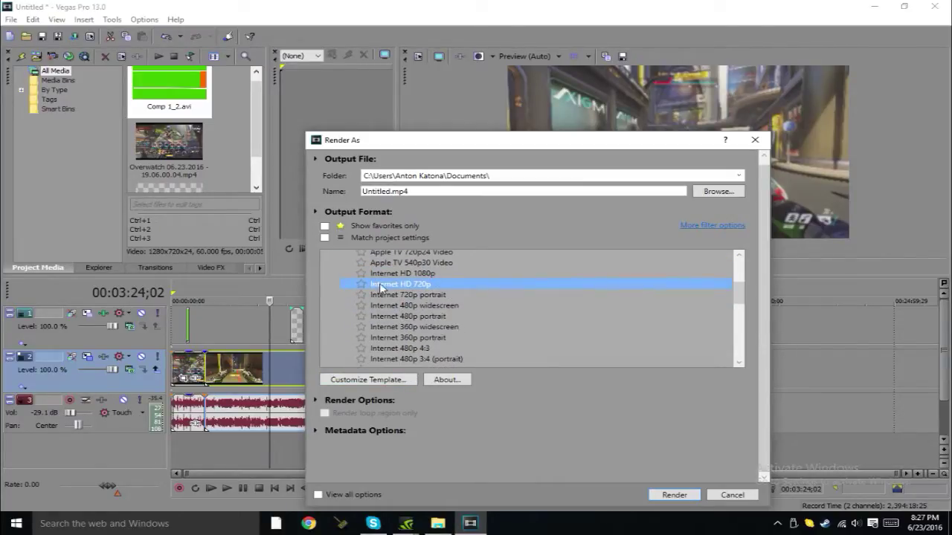
# Open the Youtube HD template's custom settings and check its video settings, keeping the encode mode at Render using CPU only.
pyautogui.scroll(-5, 401, 320)
pyautogui.click(407, 316)
pyautogui.click(406, 381)
pyautogui.moveTo(572, 95); pyautogui.dragTo(551, 75)
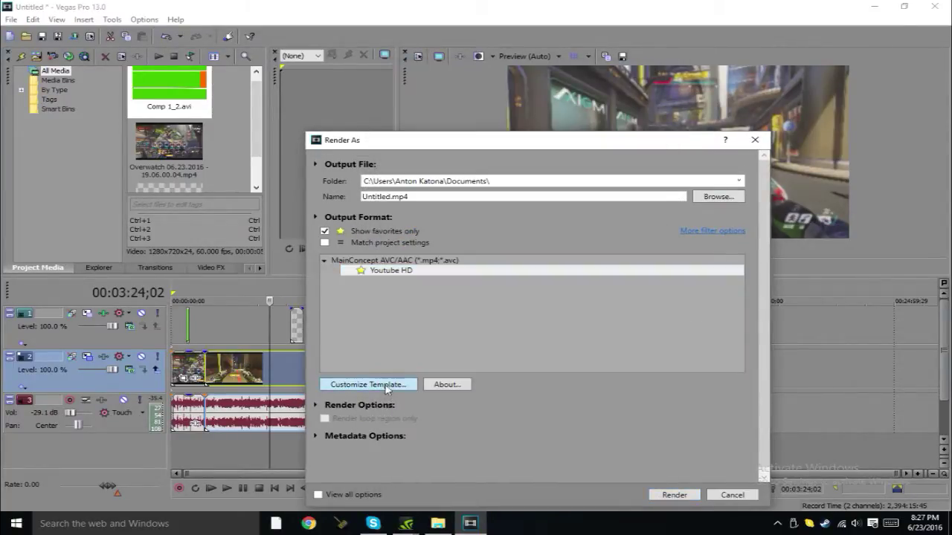
pyautogui.click(387, 385)
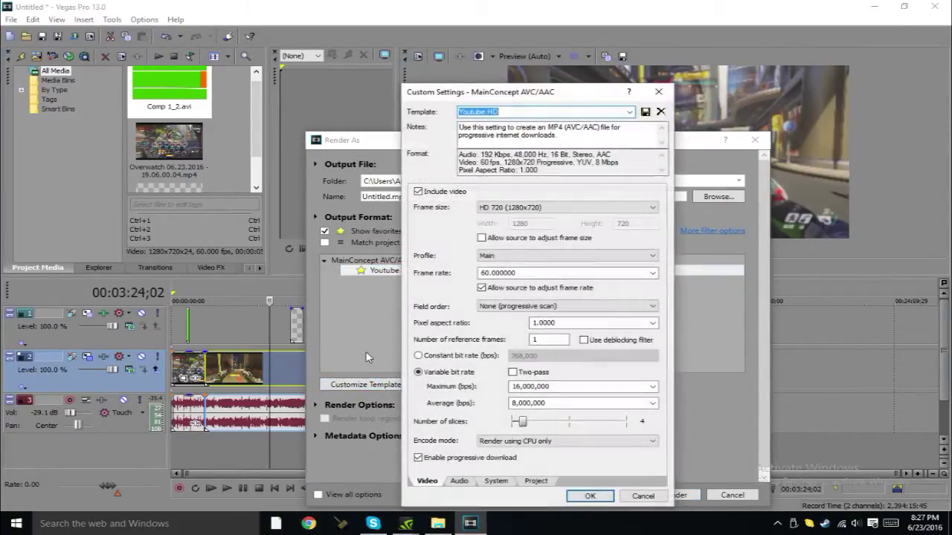
pyautogui.moveTo(555, 90); pyautogui.dragTo(510, 66)
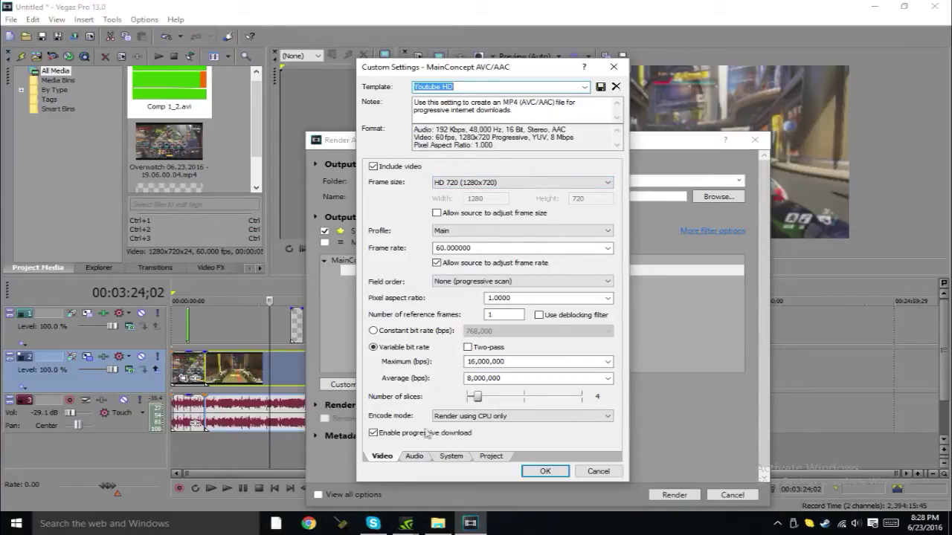
pyautogui.click(465, 414)
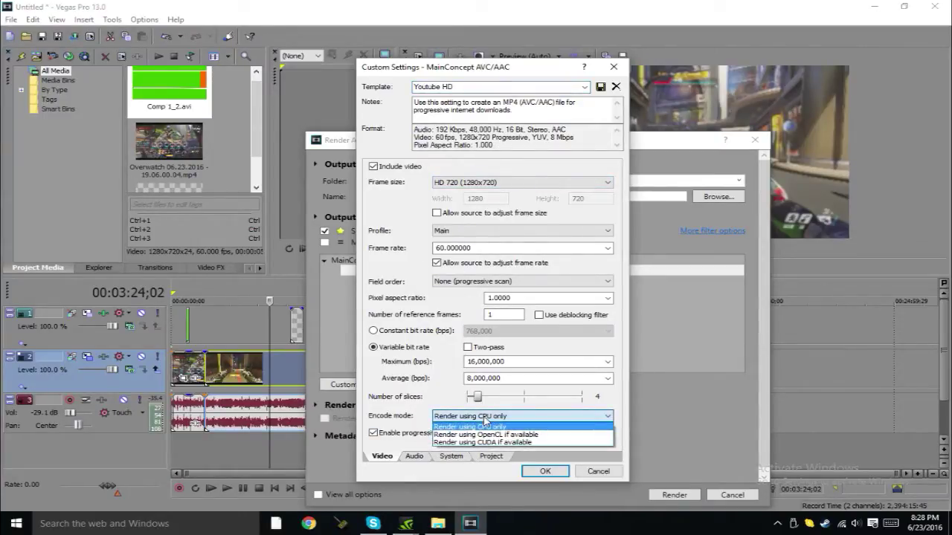
pyautogui.click(484, 426)
# Review the Youtube HD template's audio, system and project settings, and close the custom settings.
pyautogui.click(411, 457)
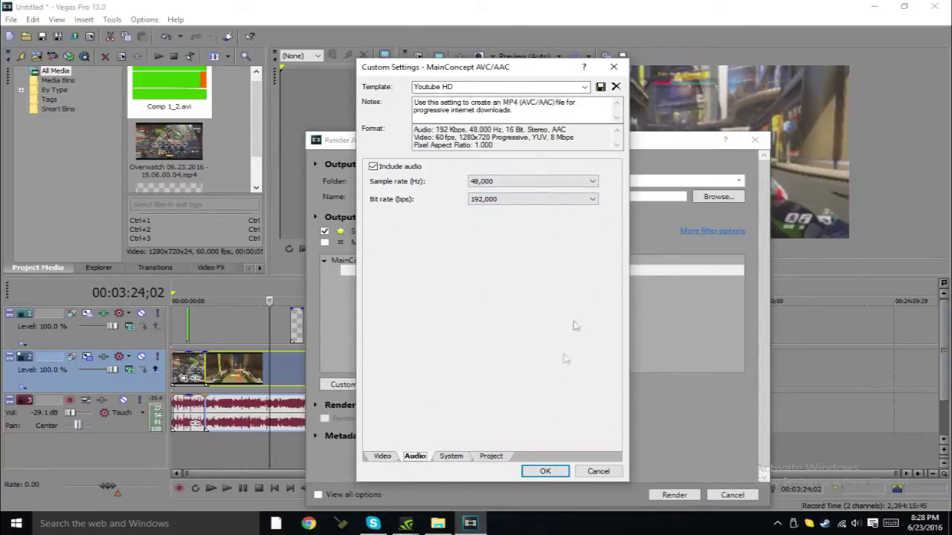
pyautogui.click(465, 457)
pyautogui.click(493, 457)
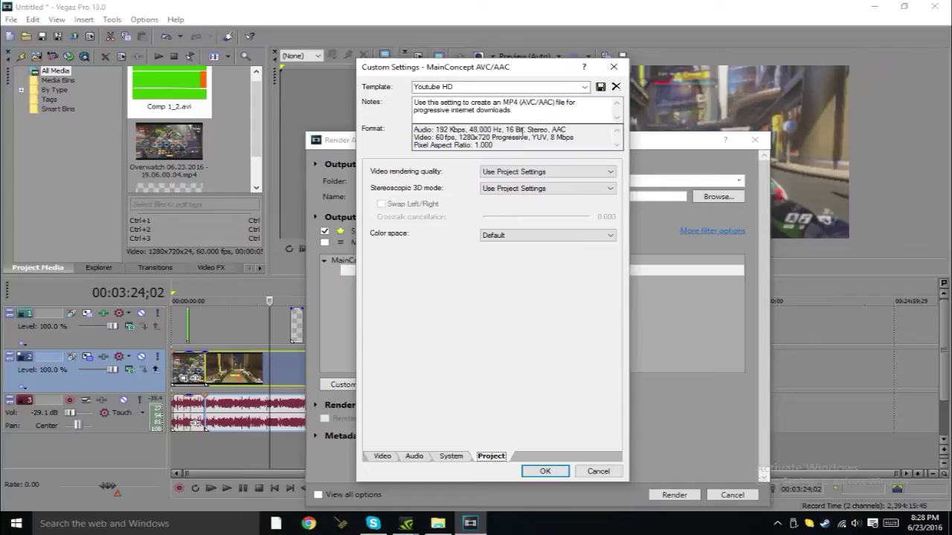
pyautogui.click(500, 171)
pyautogui.click(506, 181)
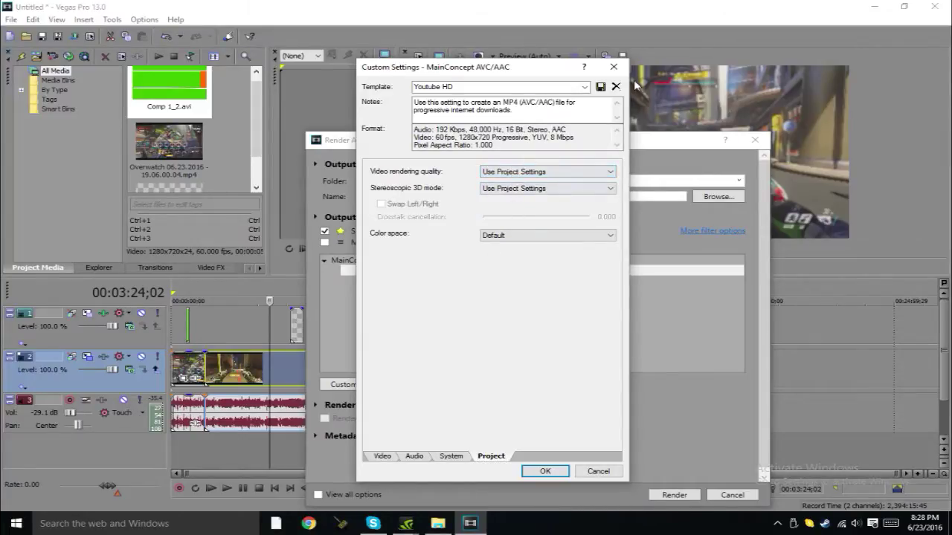
pyautogui.click(484, 87)
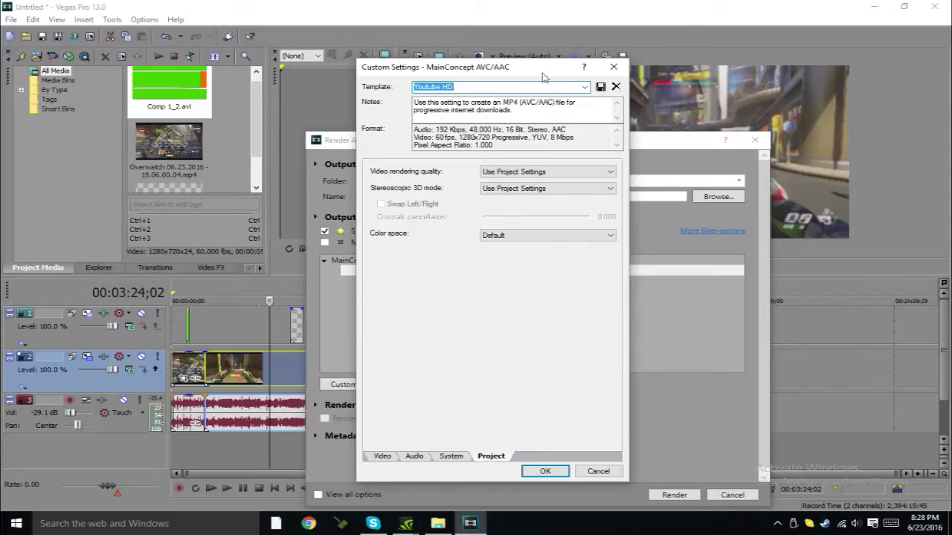
pyautogui.click(613, 66)
# Find Youtube HD in the full template list, select it among the favorites, and close Render As without rendering.
pyautogui.click(324, 231)
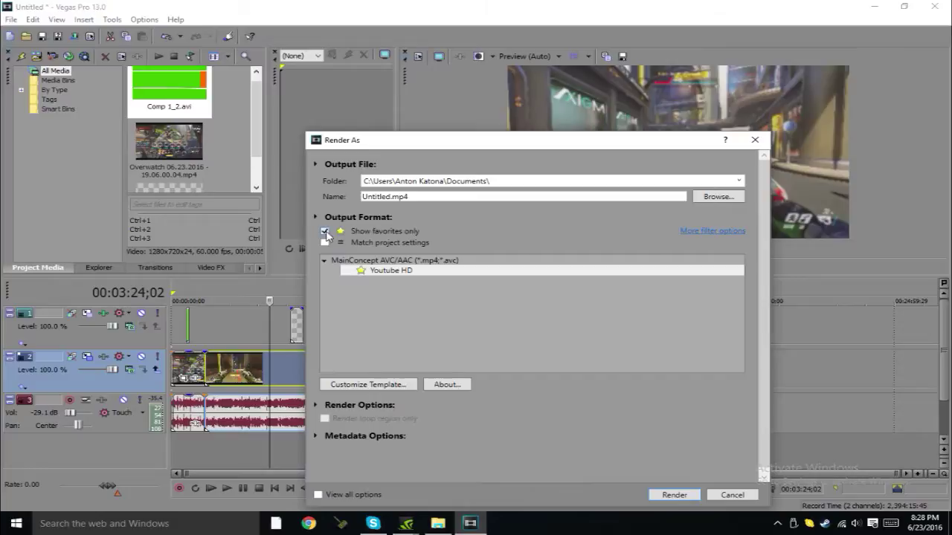
pyautogui.scroll(-10, 400, 318)
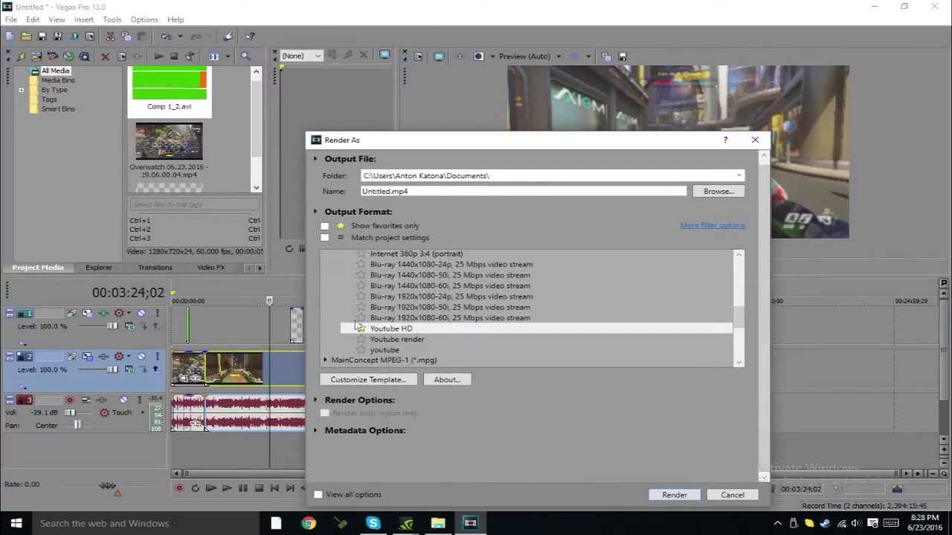
pyautogui.click(324, 227)
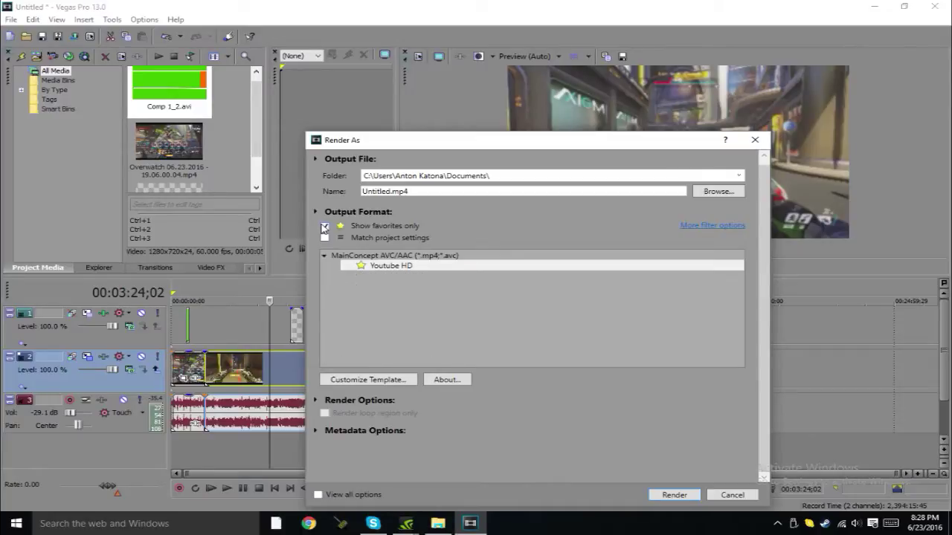
pyautogui.click(393, 269)
pyautogui.moveTo(610, 143); pyautogui.dragTo(489, 158)
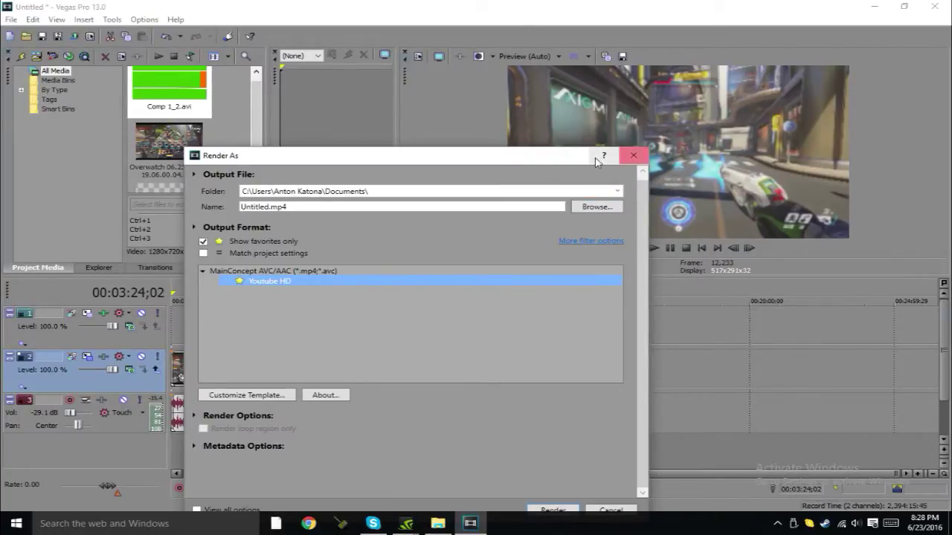
pyautogui.click(633, 157)
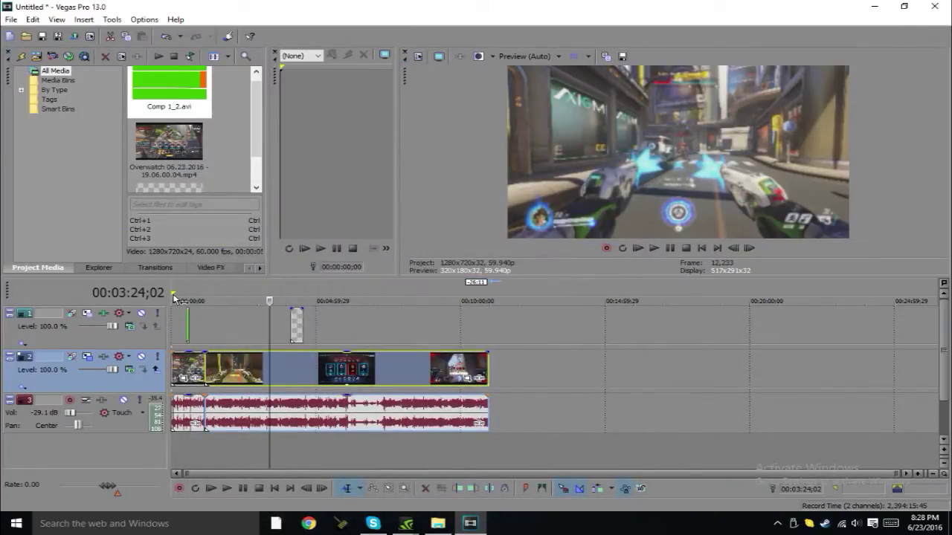
# Mark the timeline region from 00:00:00;00 to 00:04:33;10 and return the cursor to the project start.
pyautogui.moveTo(173, 293); pyautogui.dragTo(290, 293)
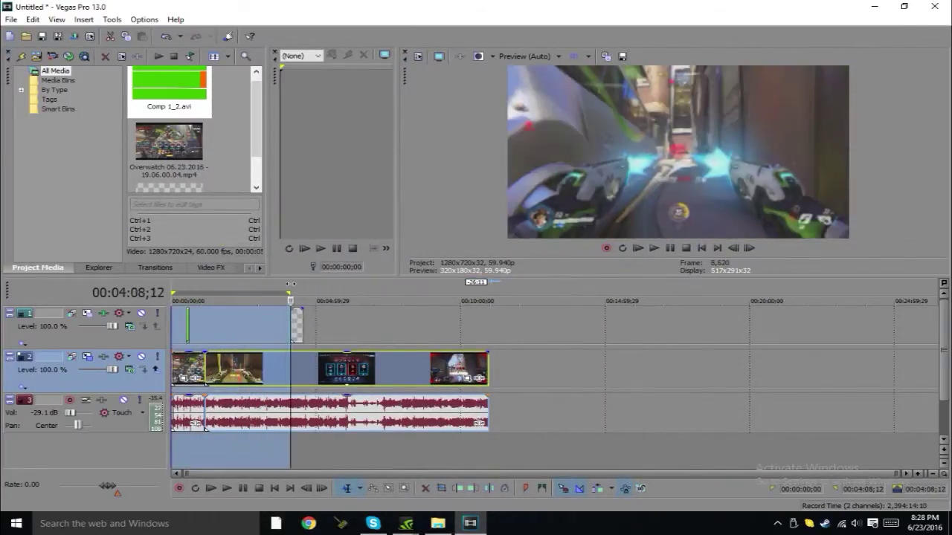
pyautogui.moveTo(295, 257)
pyautogui.mouseDown()
pyautogui.moveTo(318, 256)
pyautogui.moveTo(292, 262)
pyautogui.moveTo(305, 268)
pyautogui.mouseUp()
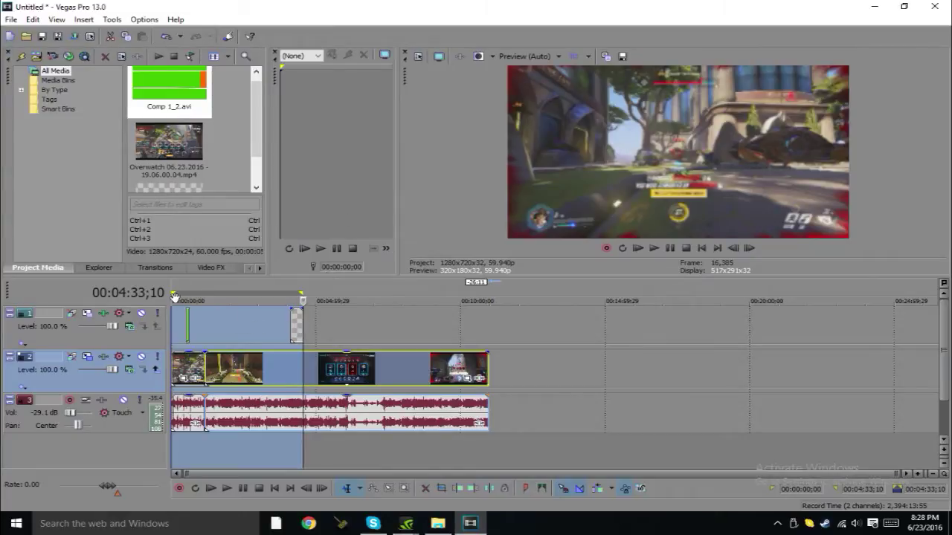
pyautogui.moveTo(176, 300); pyautogui.dragTo(149, 305)
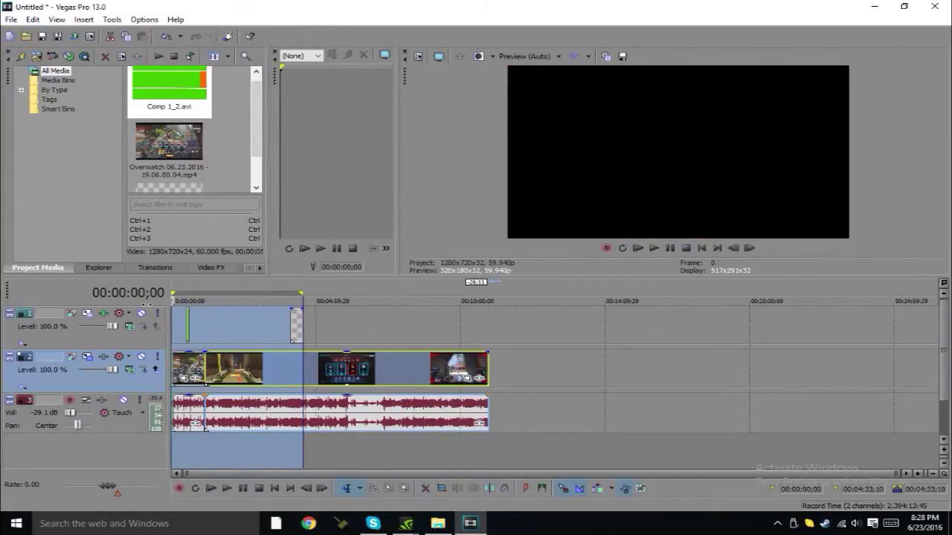
# Replace the marked timeline region with one from the project start to the end of the Overwatch clip at 00:10:58;22.
pyautogui.click(169, 320)
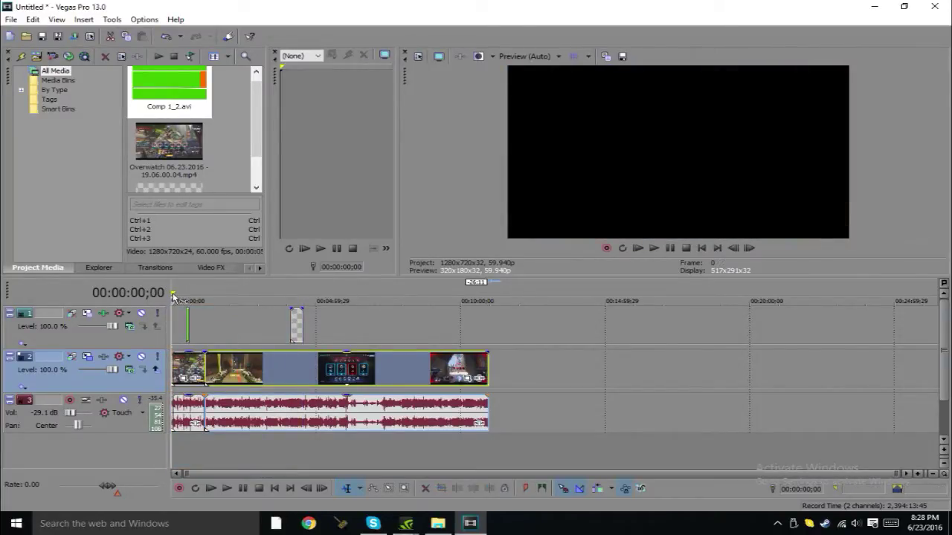
pyautogui.moveTo(176, 298); pyautogui.dragTo(488, 298)
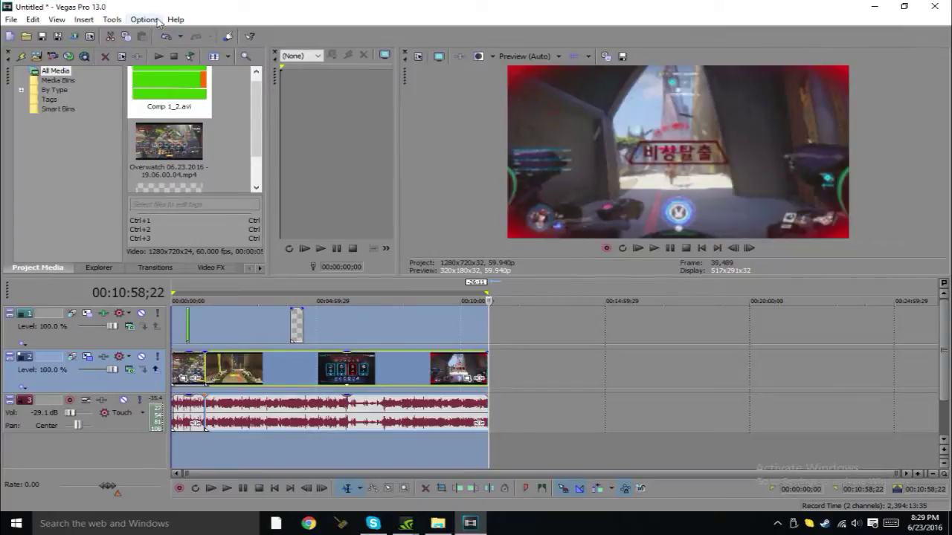
# In Render As, turn off Render loop region only, select the Youtube HD template, and close the dialog without rendering.
pyautogui.click(13, 21)
pyautogui.click(45, 121)
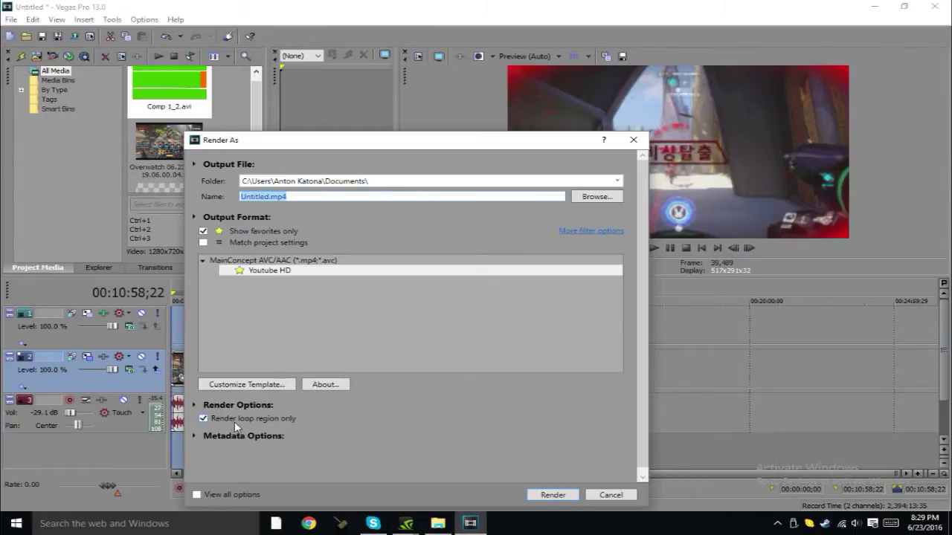
pyautogui.moveTo(384, 142); pyautogui.dragTo(479, 157)
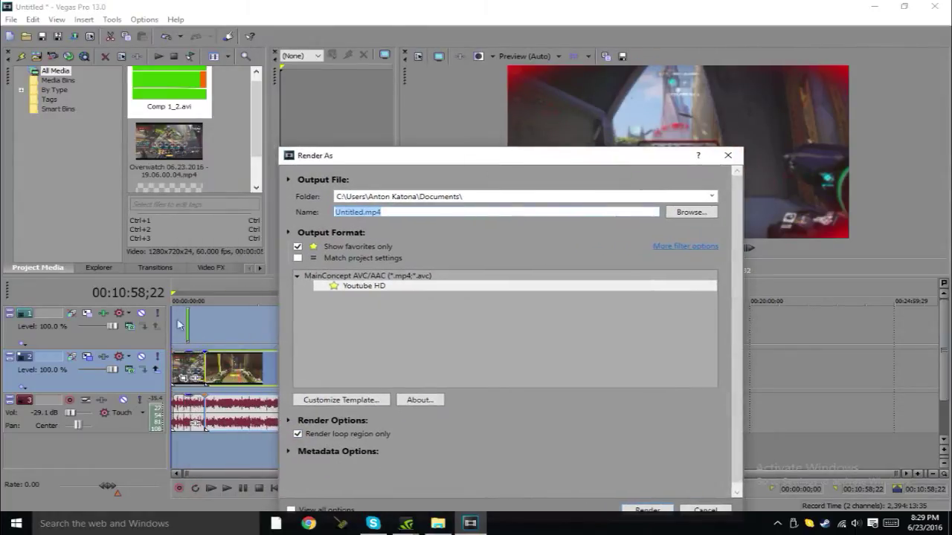
pyautogui.click(327, 436)
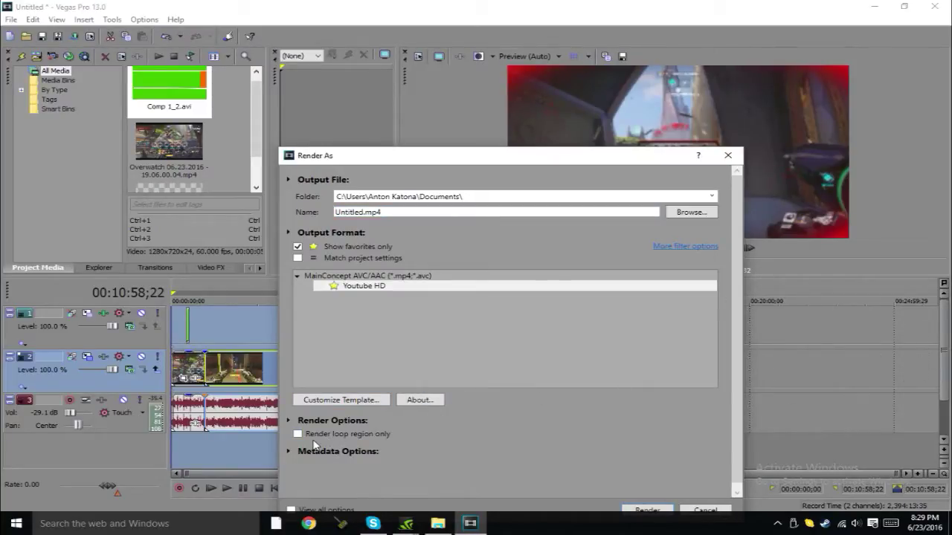
pyautogui.click(412, 288)
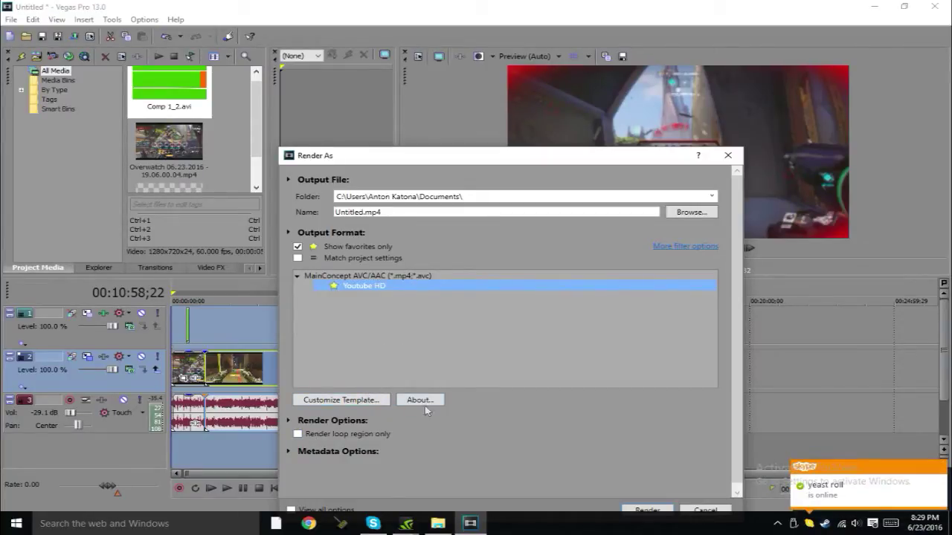
pyautogui.moveTo(638, 158); pyautogui.dragTo(653, 66)
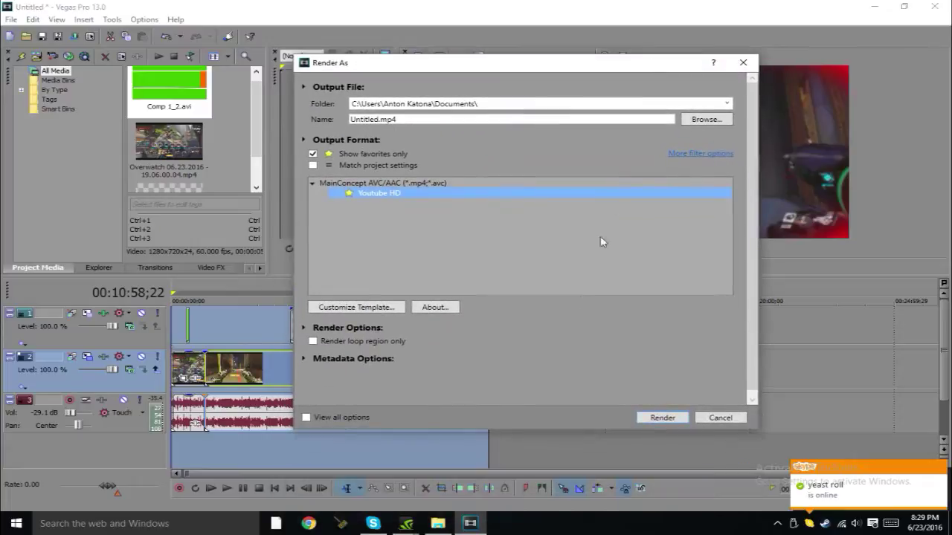
pyautogui.click(754, 65)
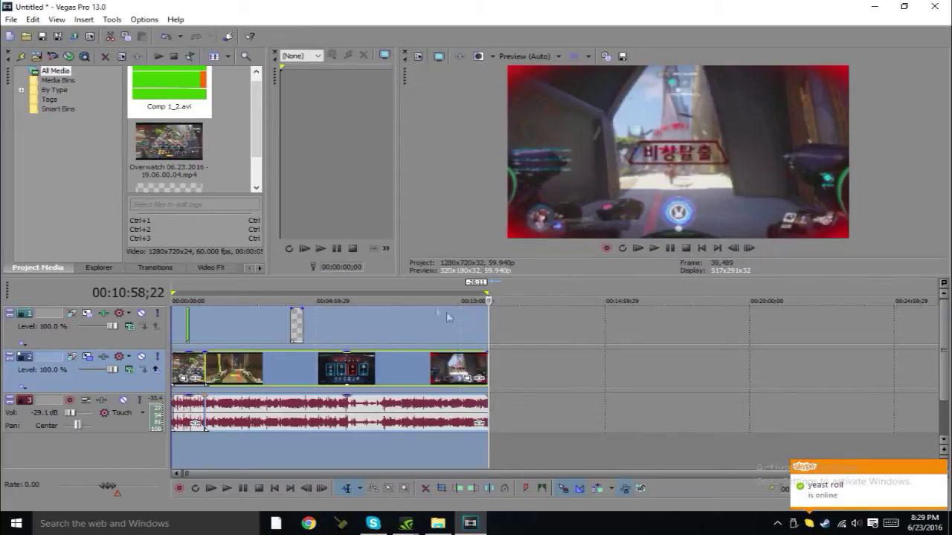
# Select the second title event on track 1 and preview a few seconds of footage from 00:04:33;10, pausing at 00:04:37;23.
pyautogui.click(301, 326)
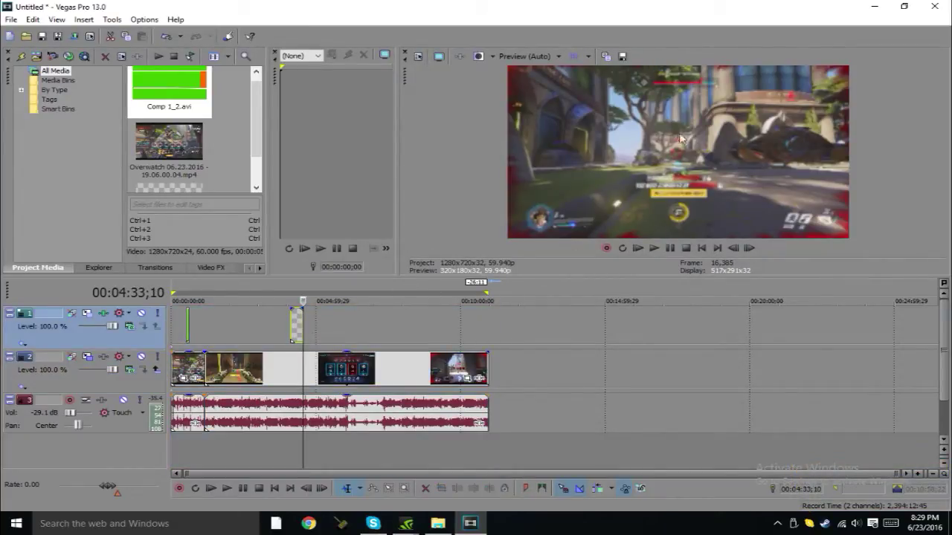
pyautogui.press('space')
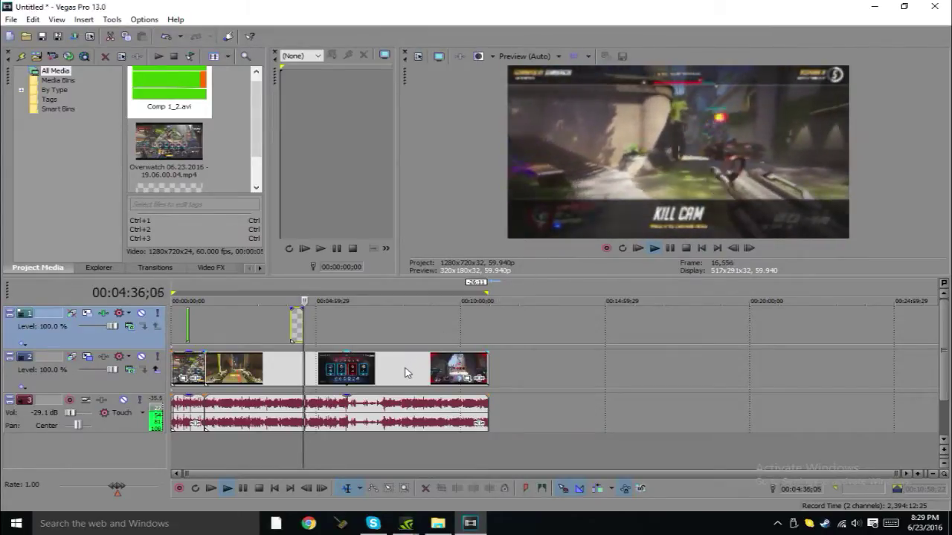
pyautogui.press('Return')
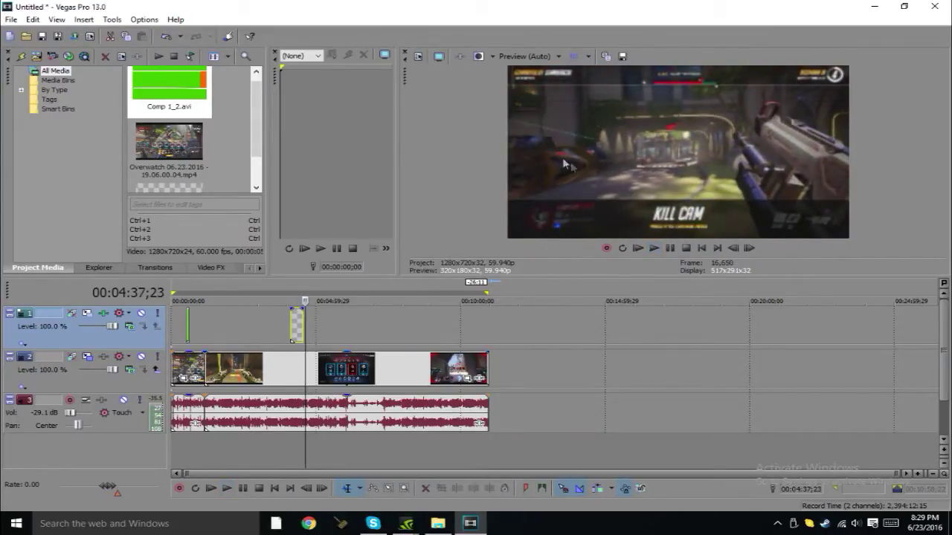
pyautogui.click(888, 6)
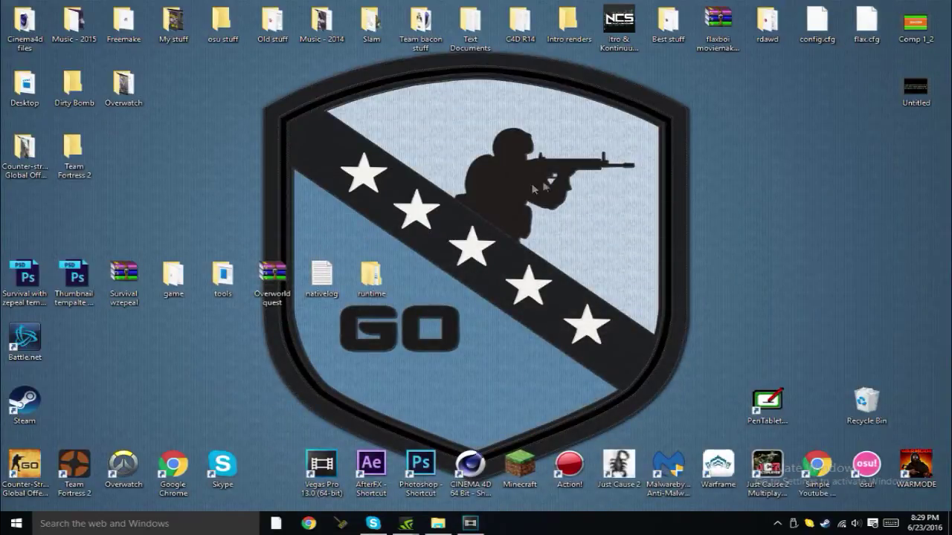
pyautogui.click(465, 524)
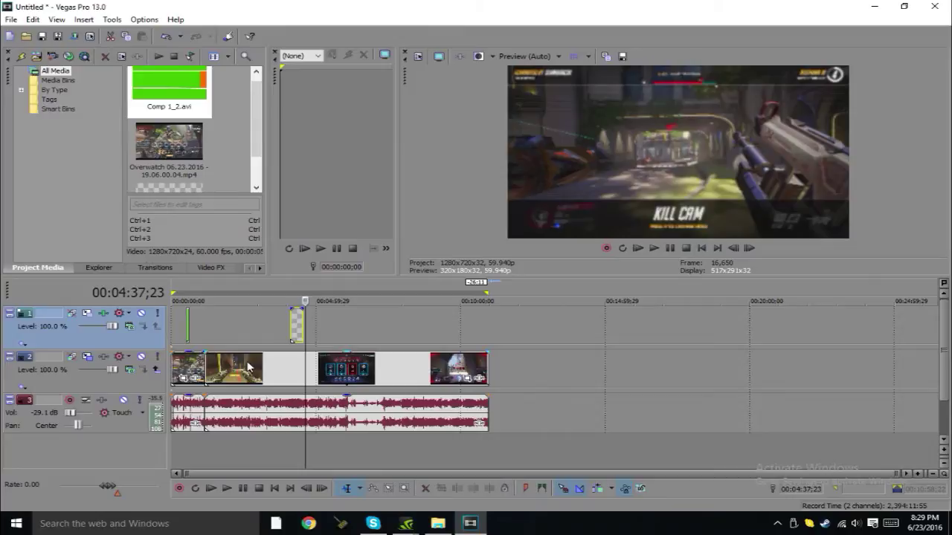